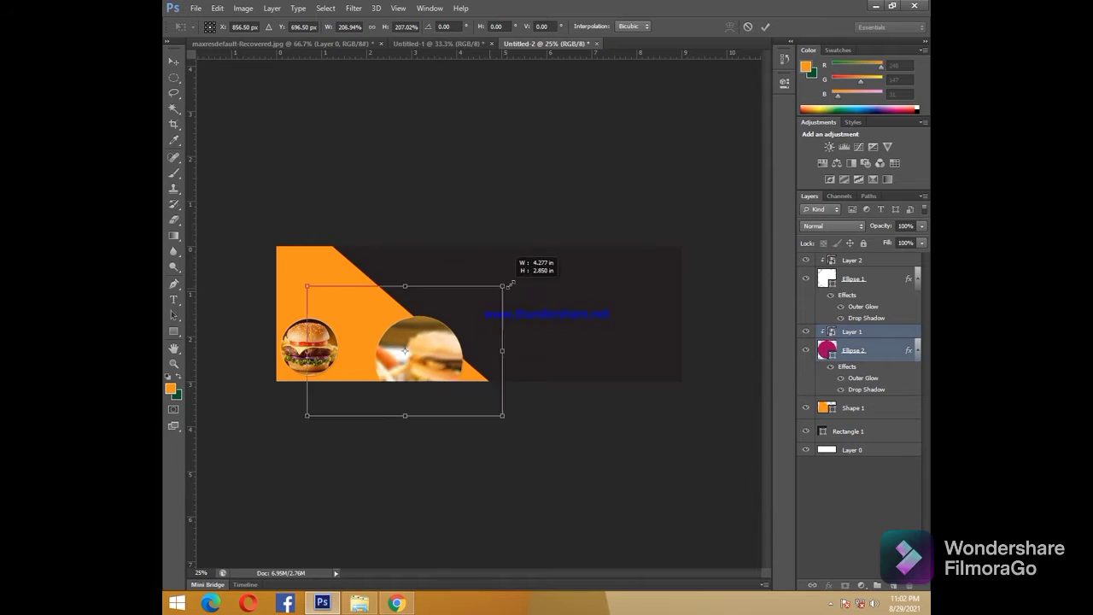
Step: Enlarge the fries-and-burger circle to about 207% and place it in the banner's upper-left corner above the small burger
drag(451, 362, 389, 282)
key(Return)
click(874, 283)
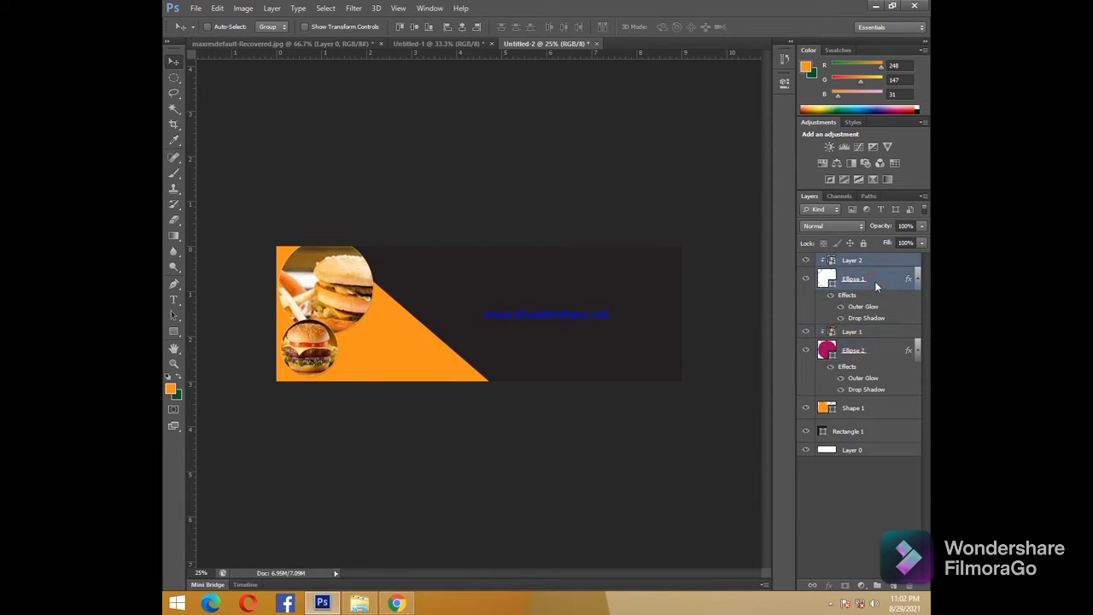
Step: Copy the taco photo with its ellipse from the Untitled-1 document into the Untitled-2 banner, beside the small burger
click(451, 44)
scroll(898, 478, down, 1)
click(897, 486)
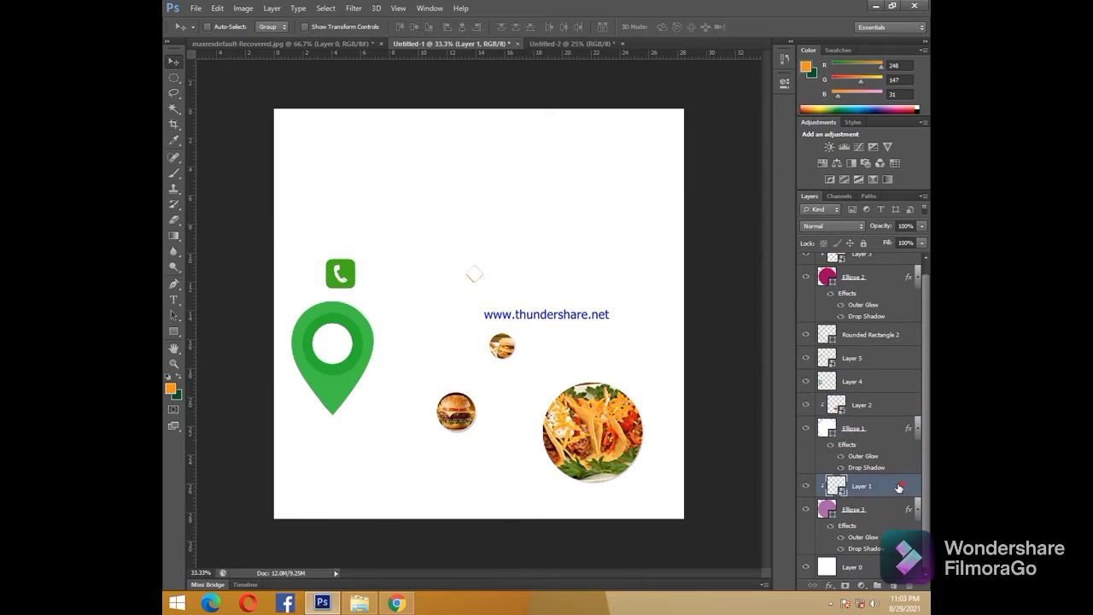
shift+click(897, 507)
drag(591, 431, 367, 351)
drag(367, 352, 389, 351)
Step: Scale the taco photo and its ellipse down slightly to fit the orange area
key(ctrl+t)
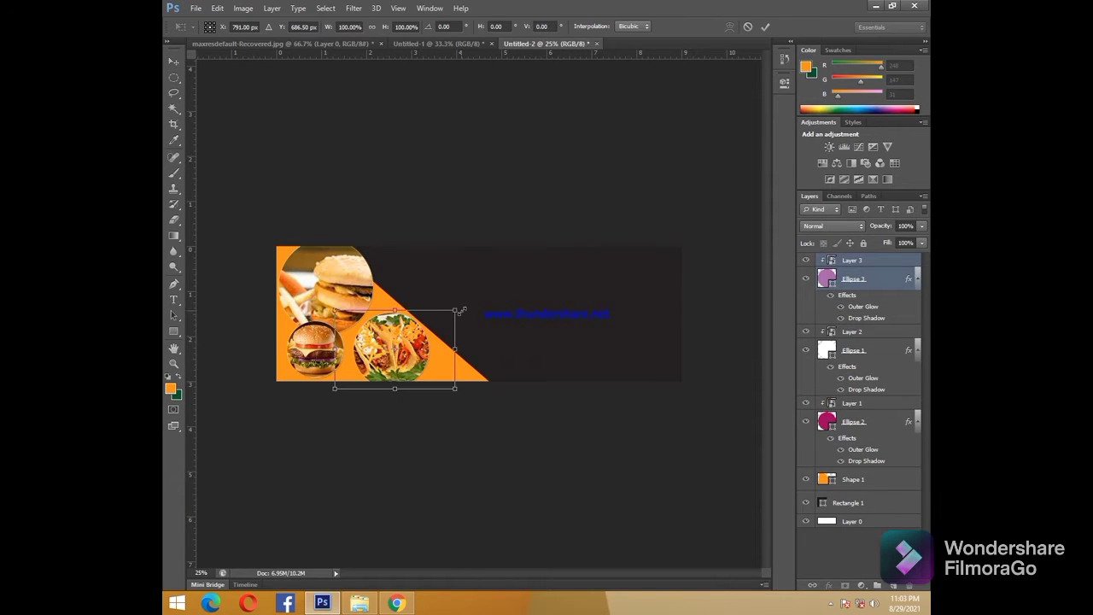
drag(461, 311, 457, 312)
key(Return)
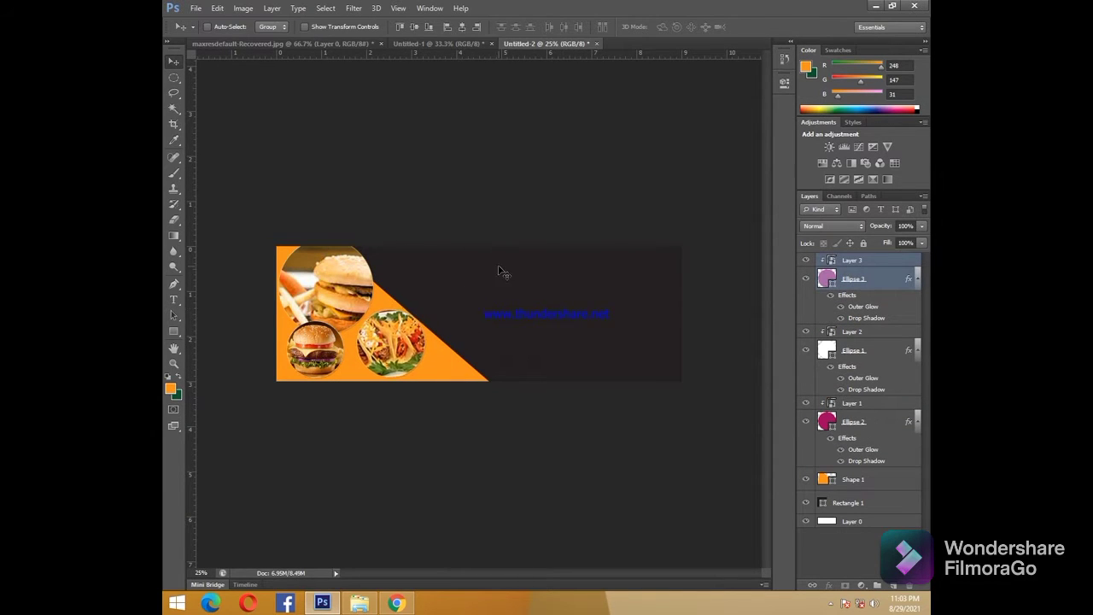
Step: Give the orange Shape 1 a white 3 pt stroke
click(881, 482)
key(u)
click(272, 26)
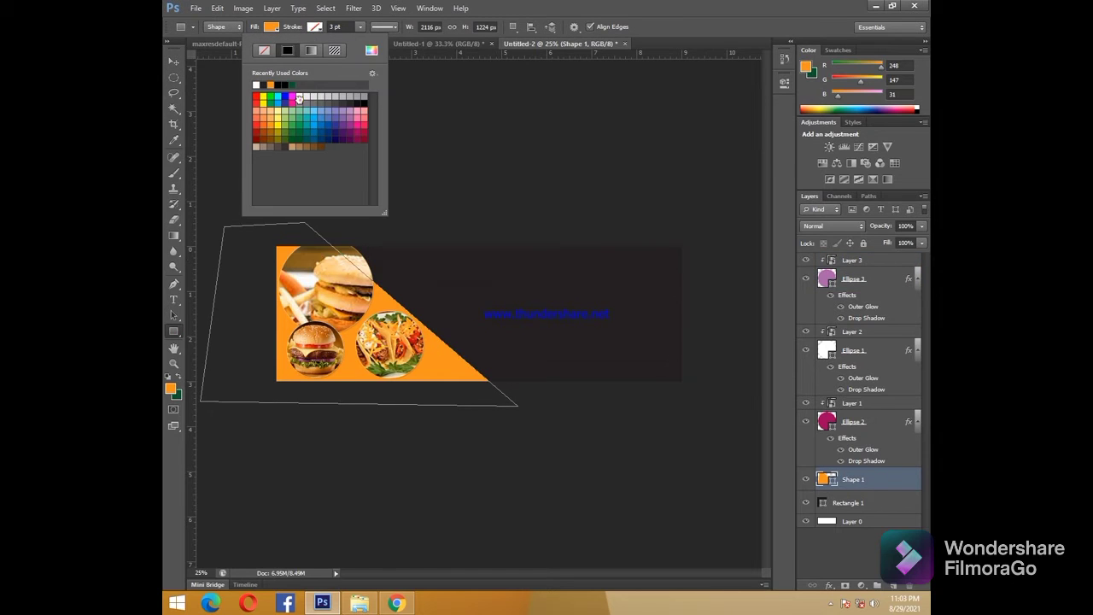
click(585, 7)
Step: Reshape the orange Shape 1 by moving its upper-right and lower-right corner points so the diagonal edge is steeper
key(p)
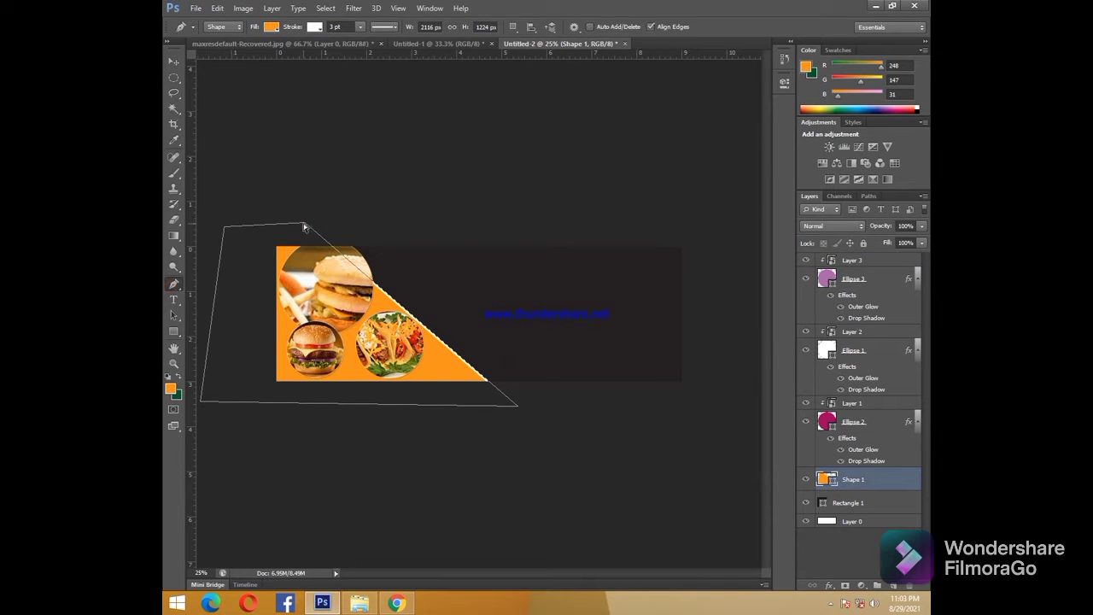
drag(305, 224, 337, 200)
drag(517, 405, 502, 423)
key(Return)
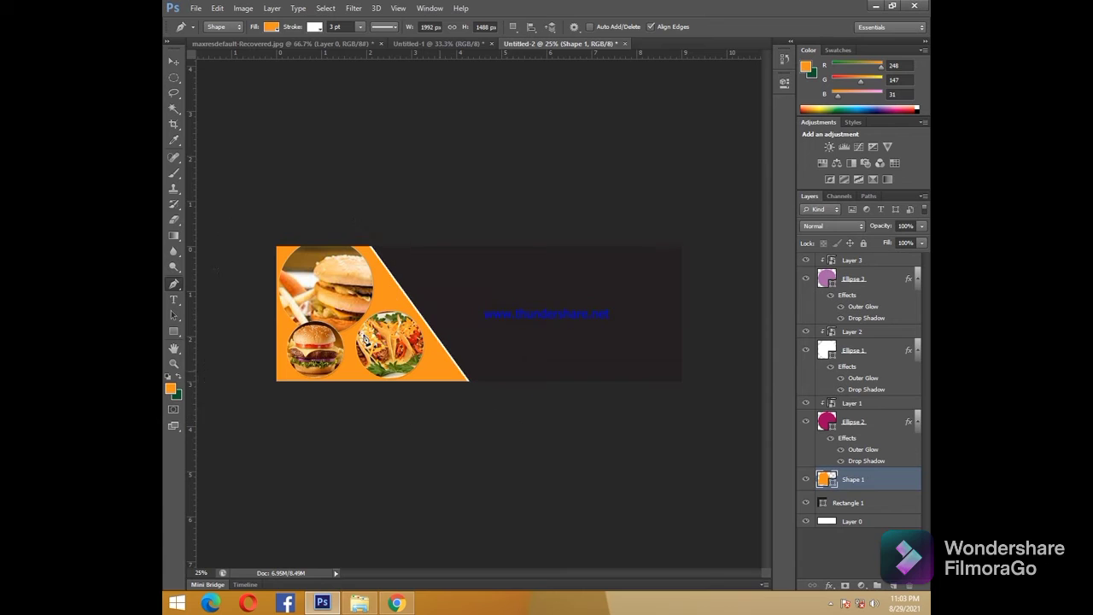
click(177, 65)
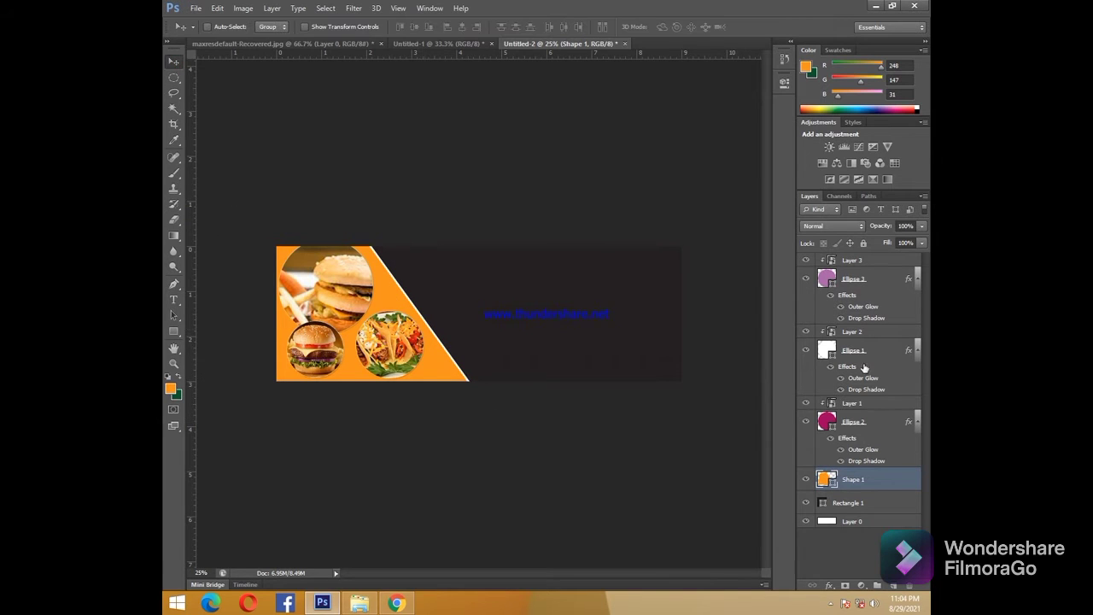
Step: Move the taco photo and its ellipse right and slightly down, towards the orange shape's diagonal edge
click(806, 420)
click(806, 421)
click(869, 263)
shift+click(868, 280)
key(shift+Right)
key(shift+Right)
key(shift+Right)
key(shift+Right)
key(shift+Right)
key(shift+Right)
key(shift+Right)
key(shift+Right)
key(shift+Right)
key(shift+Right)
key(shift+Right)
key(shift+Right)
key(shift+Right)
key(shift+Right)
key(shift+Down)
key(shift+Down)
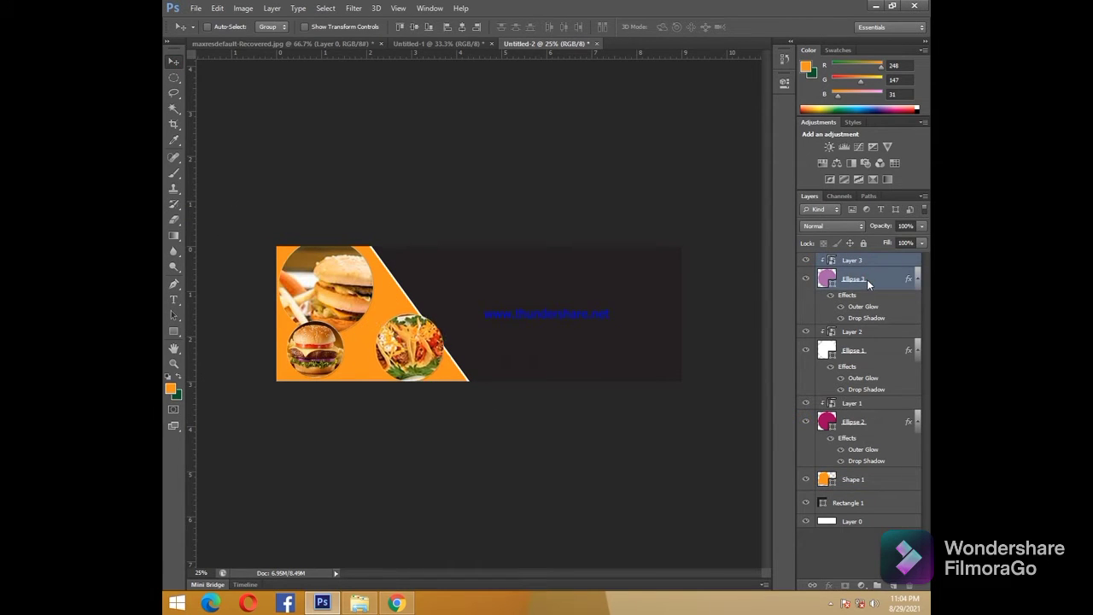
Step: Nudge the small burger circle slightly left and shift the large burger circle up and left into the banner corner
click(852, 331)
shift+click(857, 350)
click(890, 403)
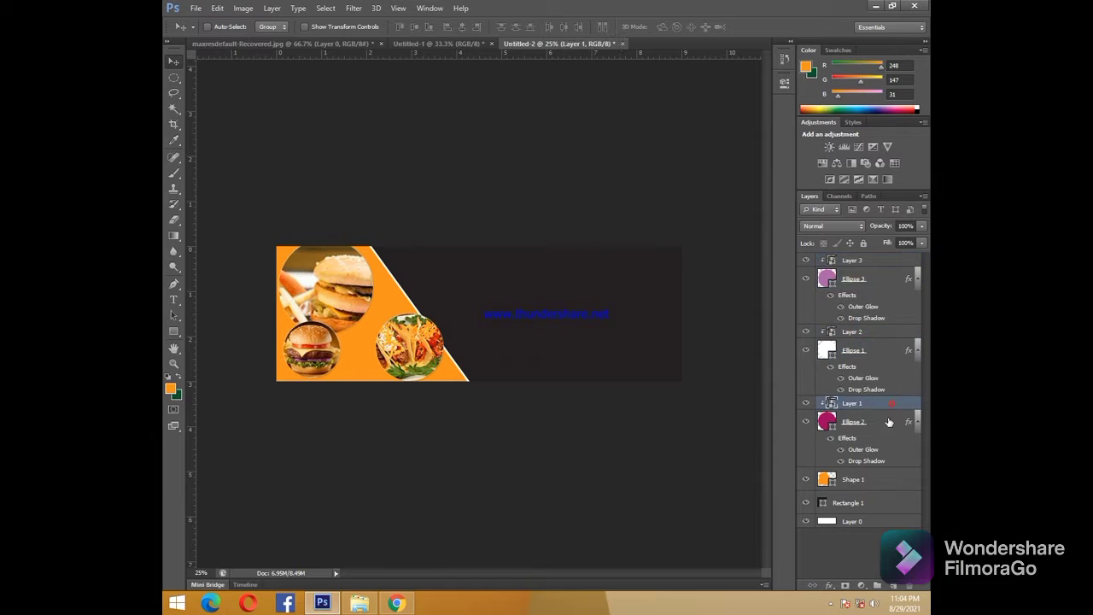
shift+click(888, 422)
key(shift+Left)
key(shift+Left)
key(shift+Left)
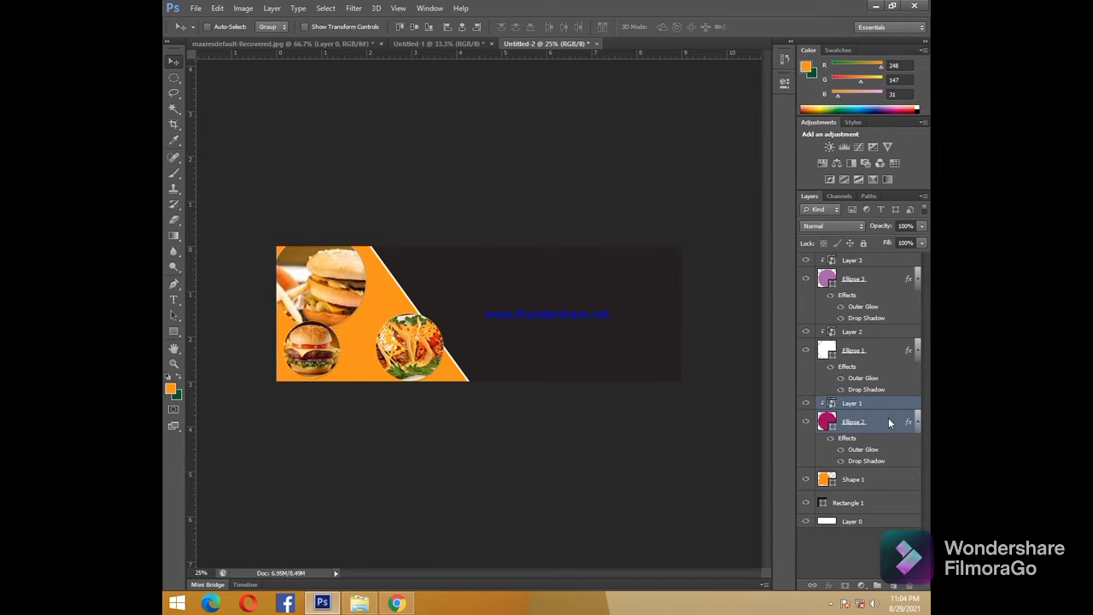
key(shift+Up)
key(shift+Up)
key(shift+Up)
key(shift+Up)
key(shift+Up)
key(shift+Up)
key(shift+Left)
key(shift+Left)
key(shift+Left)
key(shift+Left)
Step: Enlarge the large burger photo and its ellipse slightly within the banner's upper-left corner
key(ctrl+t)
drag(408, 262, 427, 261)
key(Return)
Step: Fine-tune the horizontal position of the small burger photo and its ellipse beneath the large burger
click(882, 332)
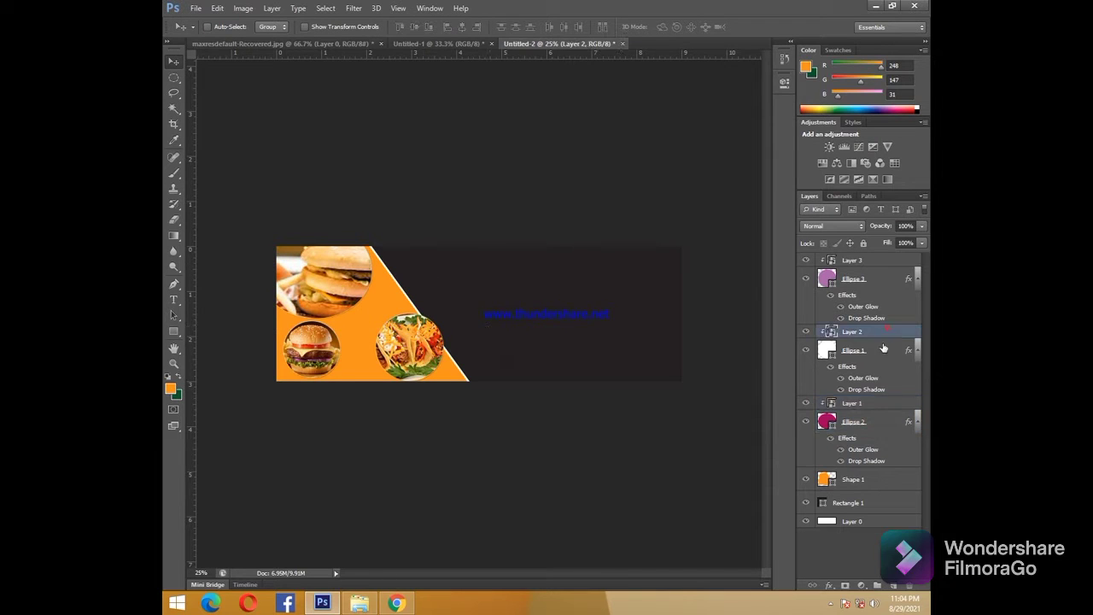
shift+click(872, 348)
key(shift+Left)
key(shift+Left)
key(shift+Left)
key(shift+Left)
key(shift+Right)
key(shift+Right)
key(shift+Right)
key(shift+Right)
key(shift+Right)
Step: Move the taco photo and its ellipse left so they sit inside the orange shape
click(877, 262)
shift+click(880, 278)
key(shift+Left)
key(shift+Left)
key(shift+Left)
key(shift+Left)
key(shift+Left)
key(shift+Left)
key(shift+Left)
key(shift+Left)
key(shift+Left)
key(shift+Left)
key(shift+Left)
key(shift+Left)
key(shift+Left)
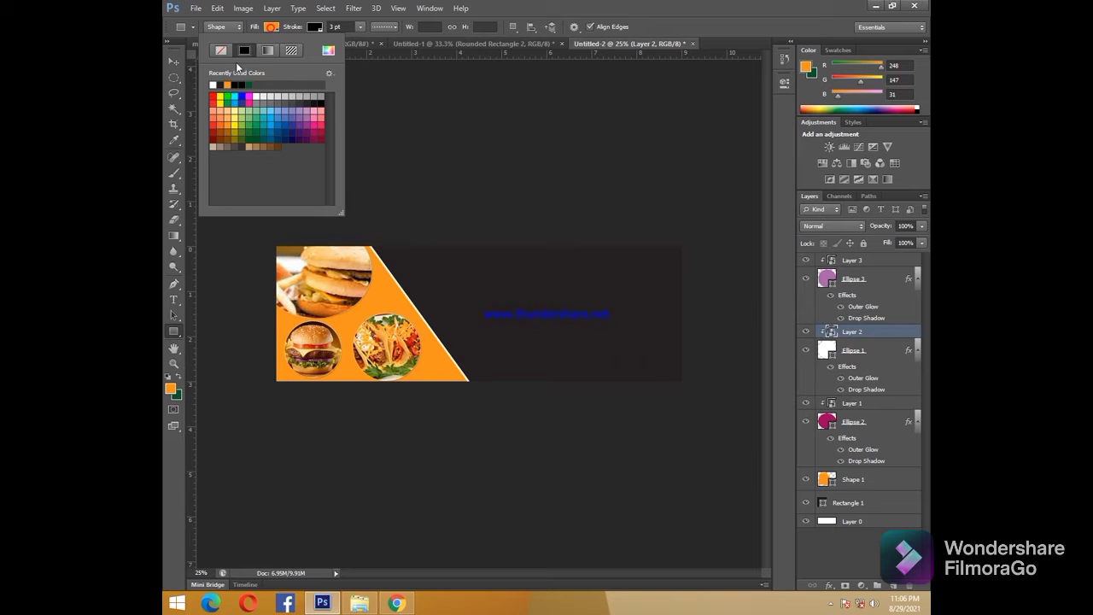
Step: Draw a rectangle with no fill and a dotted orange 3 pt stroke in the dark area beside the orange shape
click(315, 26)
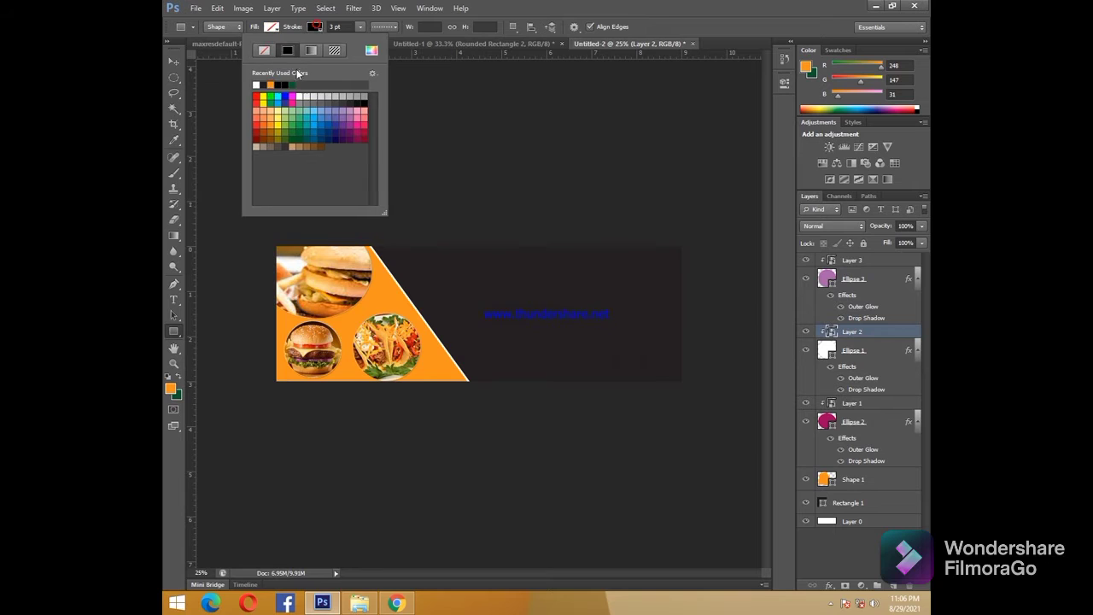
click(473, 282)
mouse_move(444, 281)
mouse_down()
mouse_move(481, 317)
mouse_move(505, 274)
mouse_move(503, 296)
mouse_move(512, 294)
mouse_up()
Step: Rotate the dotted rectangle into a diamond and move it right, clear of the orange shape's diagonal edge
key(ctrl+t)
key(Return)
key(shift+Right)
key(shift+Right)
key(shift+Right)
key(shift+Right)
key(shift+Right)
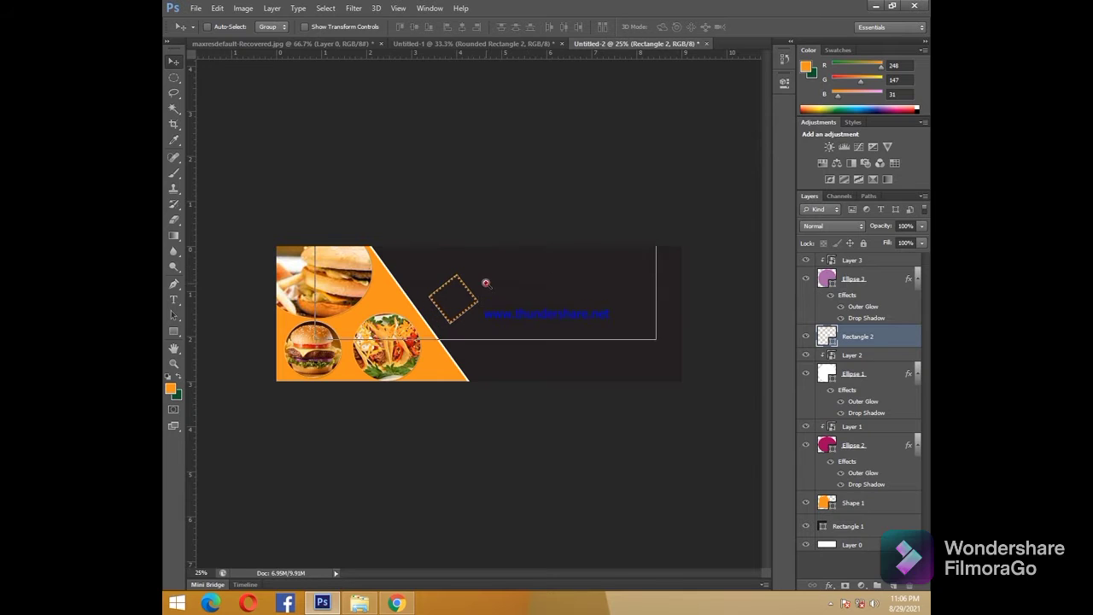
Step: Add the white Arial Bold text "50" at 18 pt inside the dotted diamond
scroll(484, 287, up, 2)
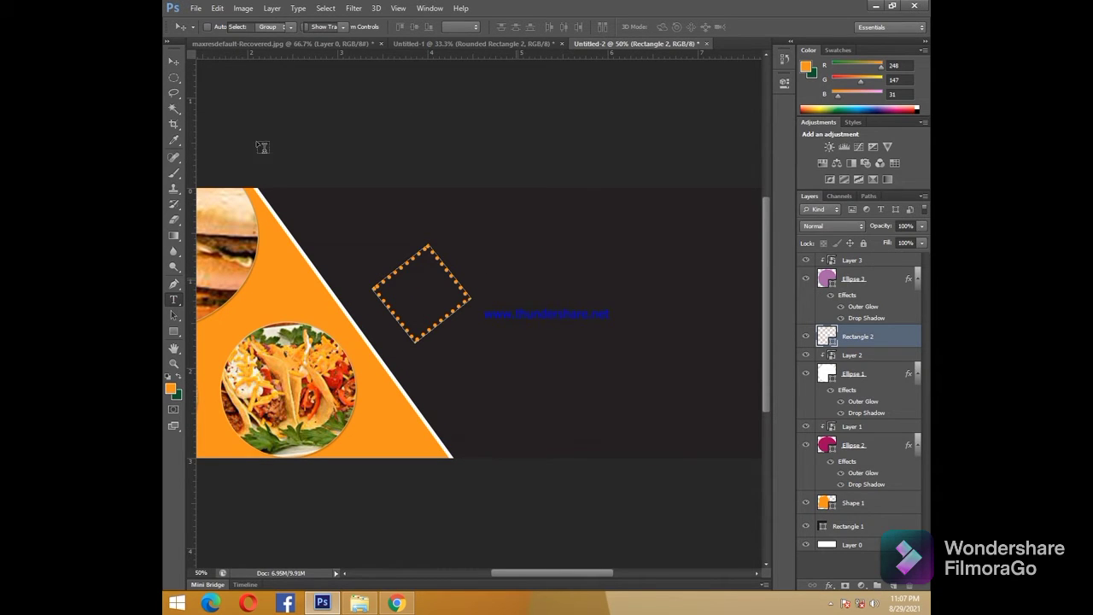
click(518, 279)
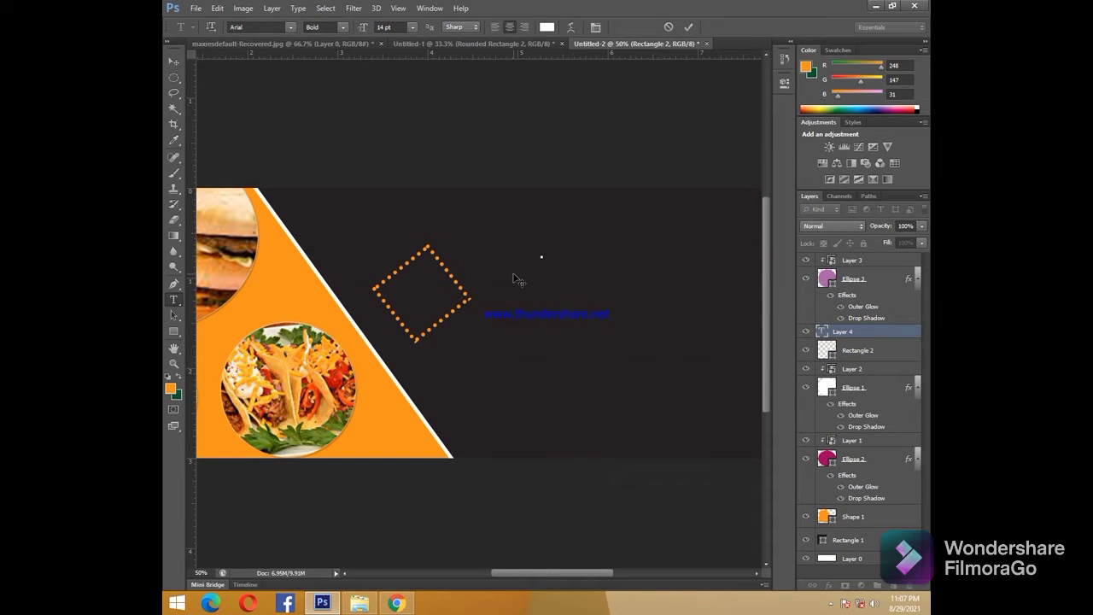
drag(552, 253, 402, 283)
click(174, 63)
click(173, 300)
click(417, 28)
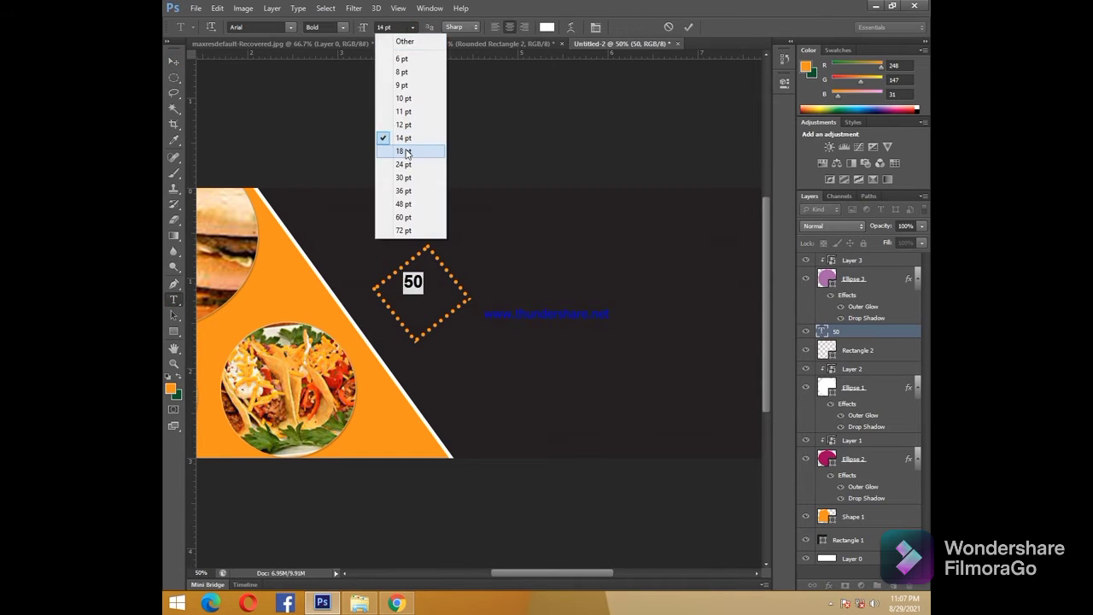
click(406, 151)
click(174, 61)
Step: Add a white "%" text at 12 pt right after the "50" in the dotted diamond
key(t)
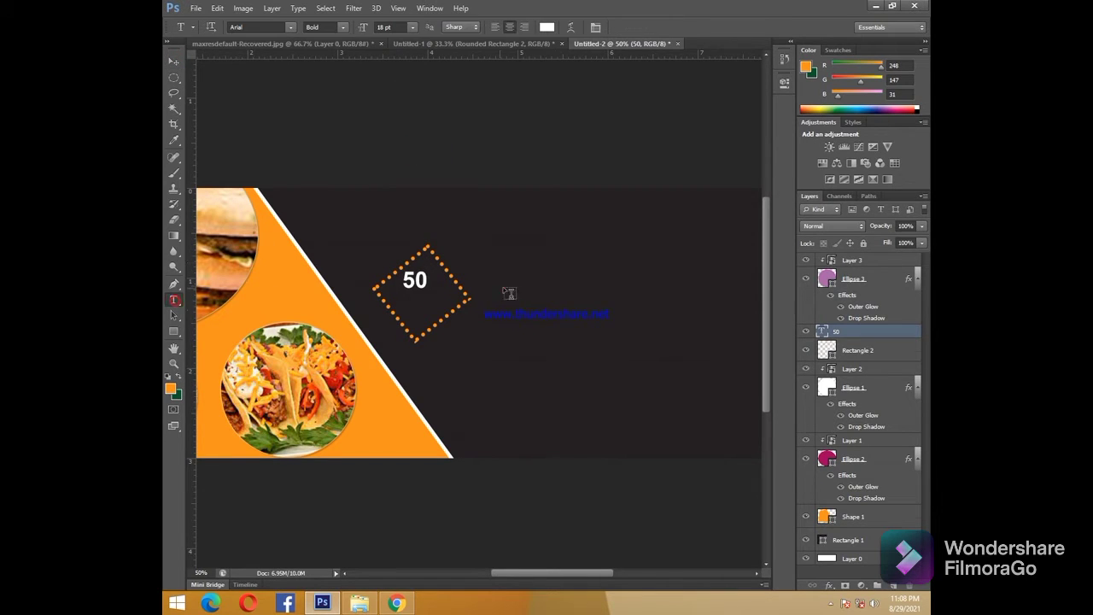
click(505, 286)
click(413, 27)
drag(517, 285, 442, 292)
click(401, 139)
click(413, 28)
click(409, 125)
click(174, 61)
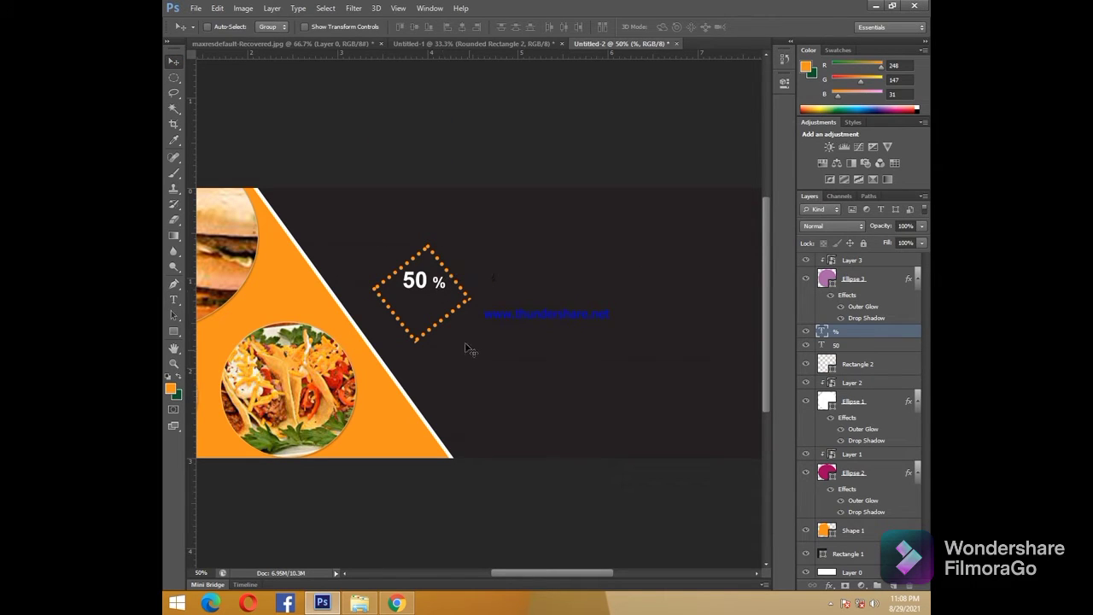
Step: Add the white text "OFF" at 18 pt and place it below "50 %" in the dotted diamond
key(t)
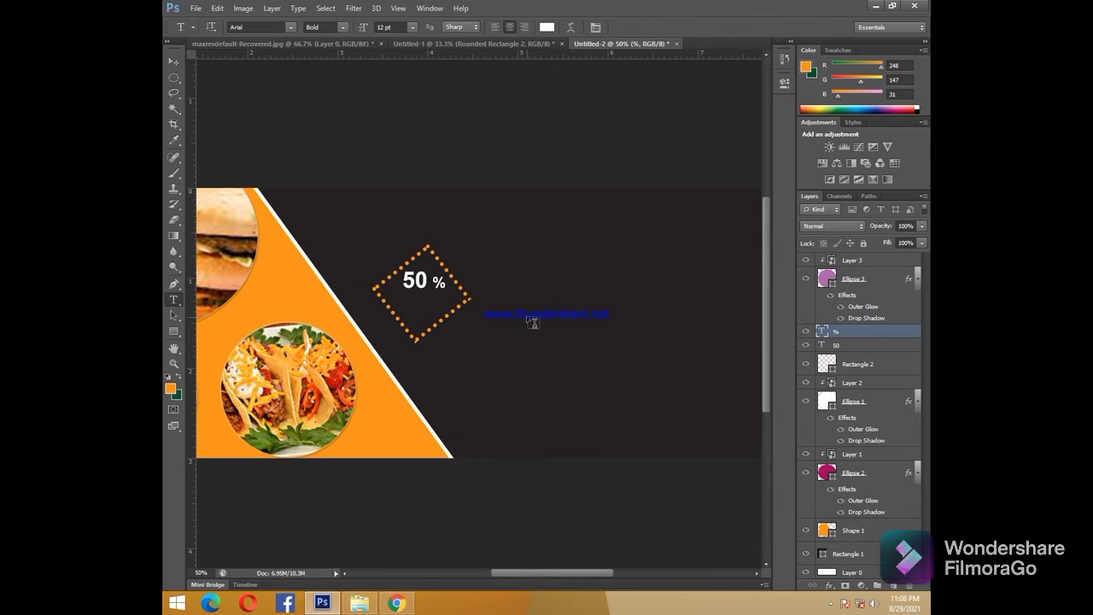
click(526, 316)
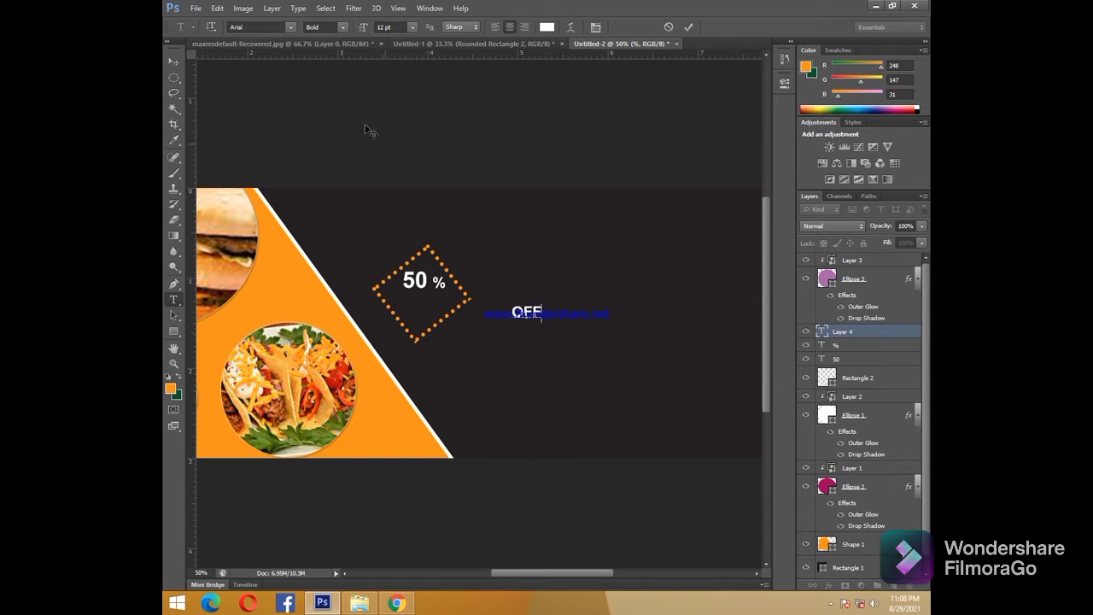
double_click(527, 312)
click(411, 27)
click(410, 154)
click(174, 61)
drag(526, 322, 420, 312)
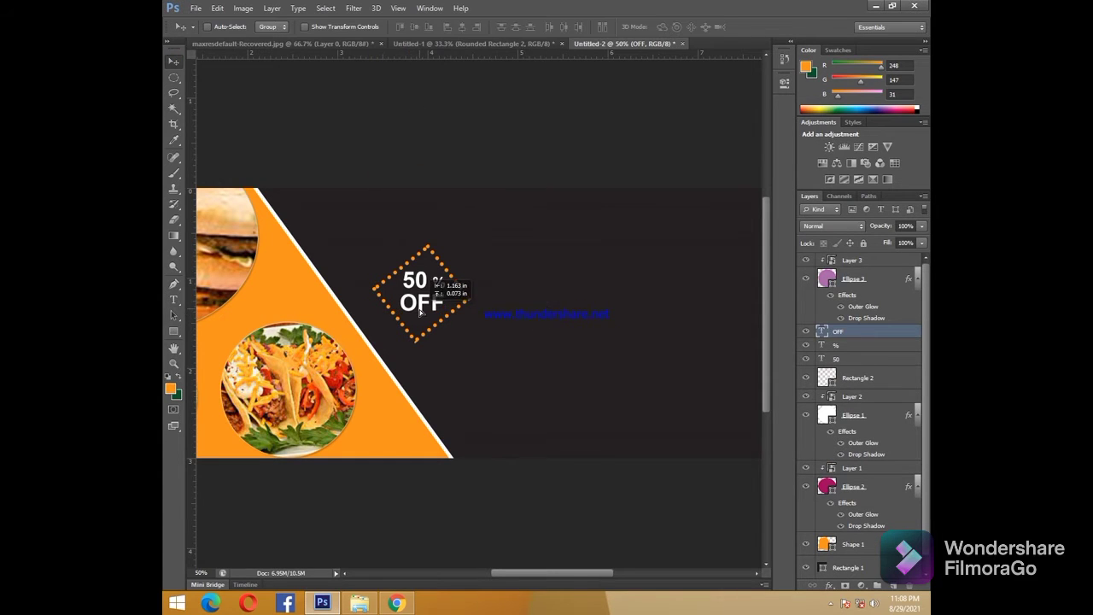
key(ctrl+0)
key(u)
drag(488, 162, 570, 244)
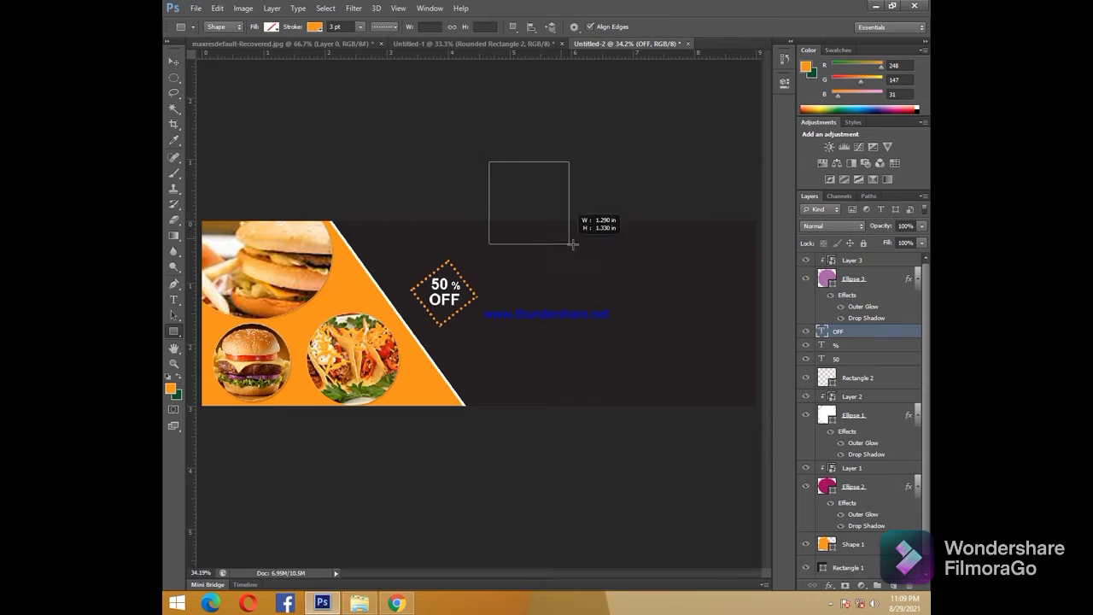
Step: Draw a rounded rectangle about 764 by 670 px with a 10 px radius across the banner's top edge, using a solid stroke
right_click(174, 331)
click(226, 341)
drag(522, 164, 678, 299)
click(383, 26)
click(380, 59)
Step: Fill the rounded rectangle with white and make its orange stroke thinner
click(273, 28)
click(214, 84)
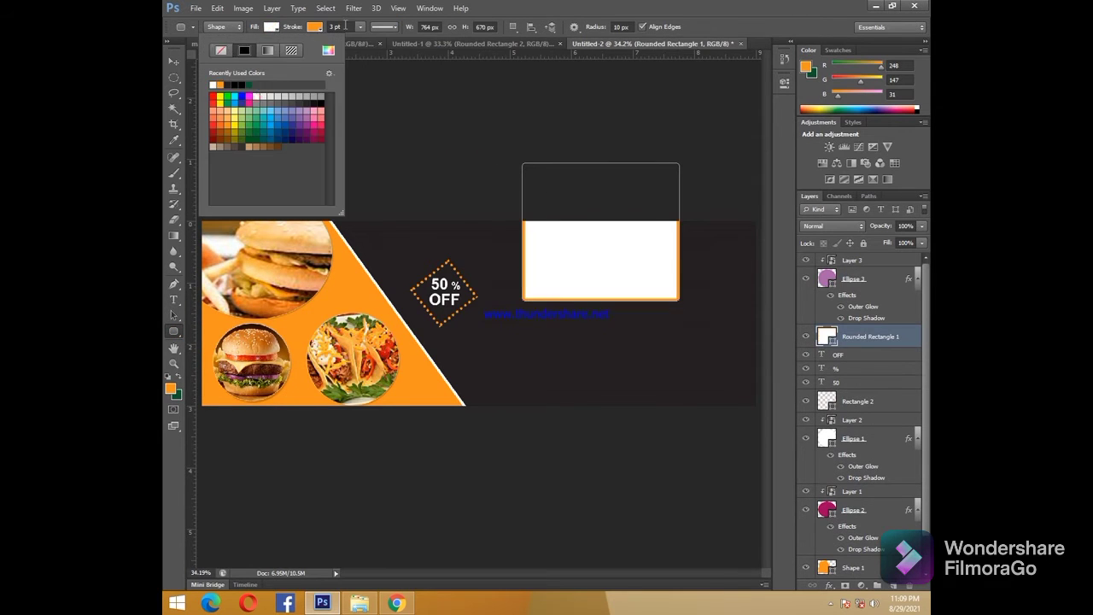
click(316, 28)
click(317, 29)
key(Return)
key(v)
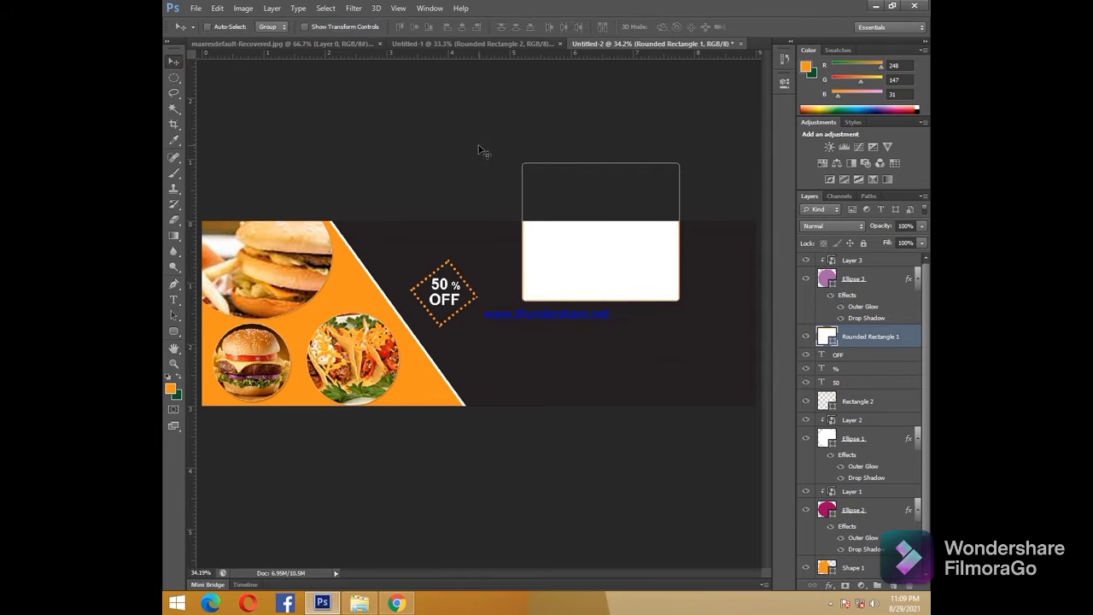
Step: Rotate the white rounded rectangle into a diamond and position it so its lower half hangs from the banner's top edge
key(ctrl+t)
mouse_move(688, 148)
mouse_down()
mouse_move(749, 261)
mouse_move(745, 245)
mouse_up()
drag(645, 252, 586, 221)
mouse_move(584, 219)
mouse_down()
mouse_move(572, 215)
mouse_move(682, 230)
mouse_up()
key(ctrl+minus)
key(Return)
ctrl+click(563, 289)
click(858, 336)
key(ctrl+t)
key(Return)
key(Return)
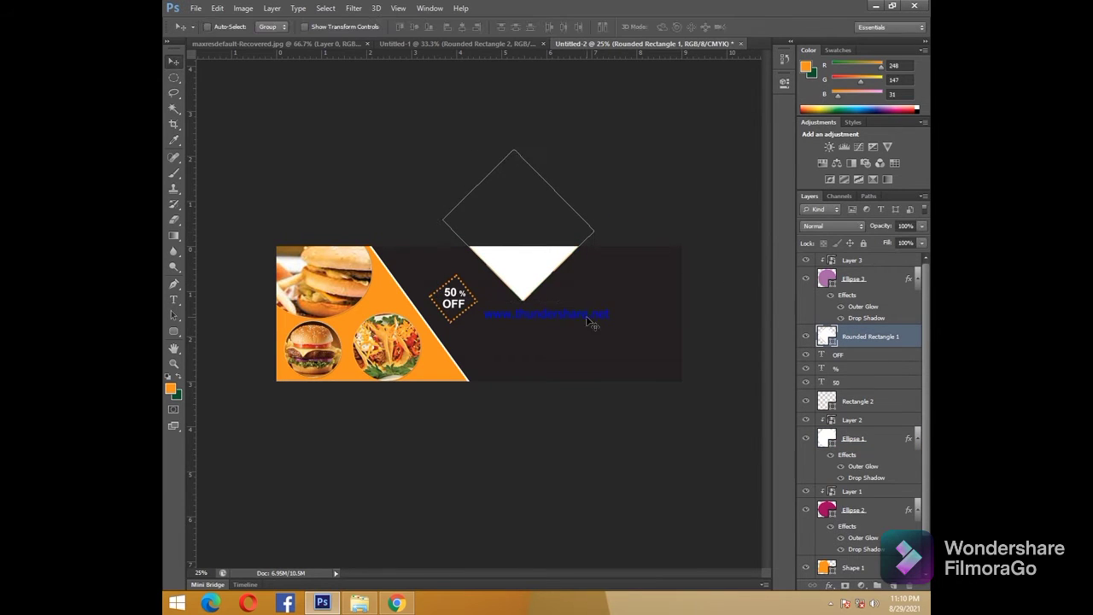
drag(592, 320, 587, 320)
Step: Add the two-line text "RESTAURANT NAME" below the white diamond and colour it with the banner's orange
click(174, 300)
click(532, 316)
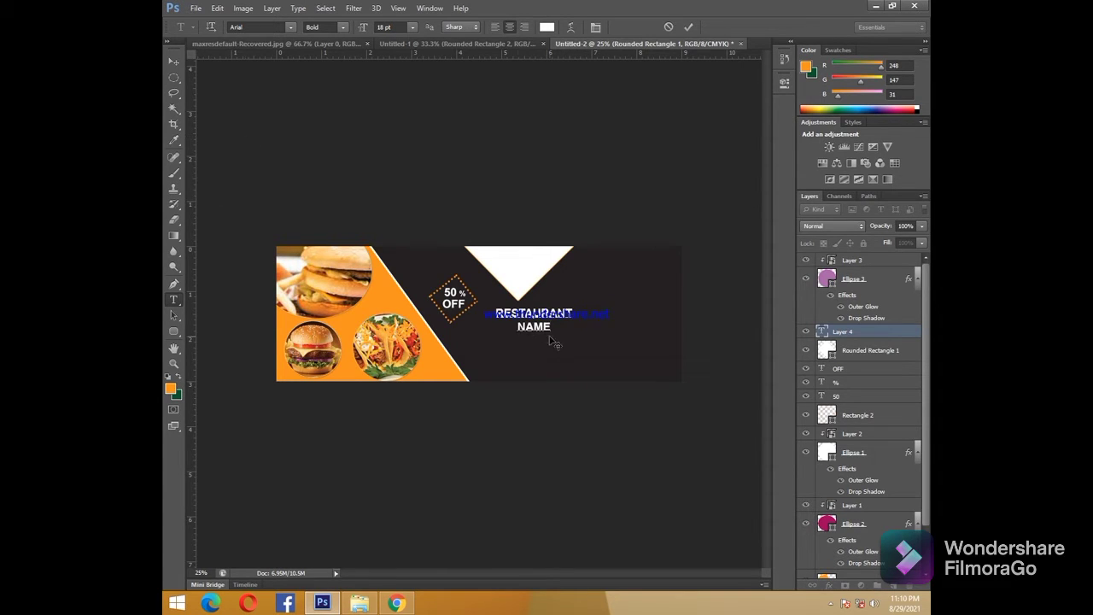
key(ctrl+a)
click(546, 26)
click(173, 388)
click(617, 217)
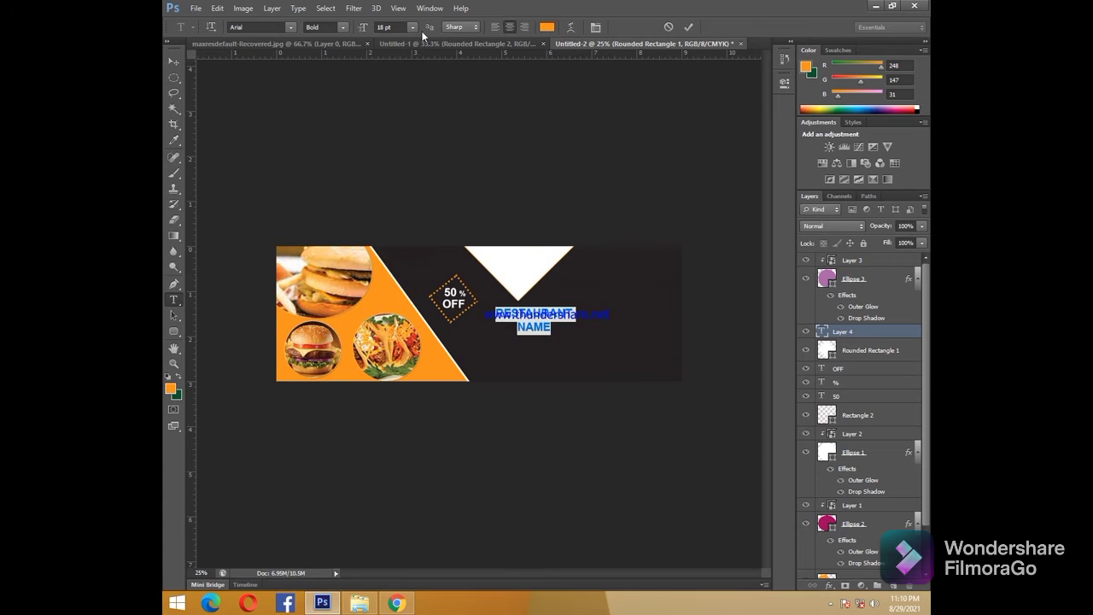
Step: Set the "RESTAURANT NAME" text to 14 pt and move it onto the white diamond
click(413, 27)
click(419, 135)
click(173, 61)
drag(538, 318, 523, 269)
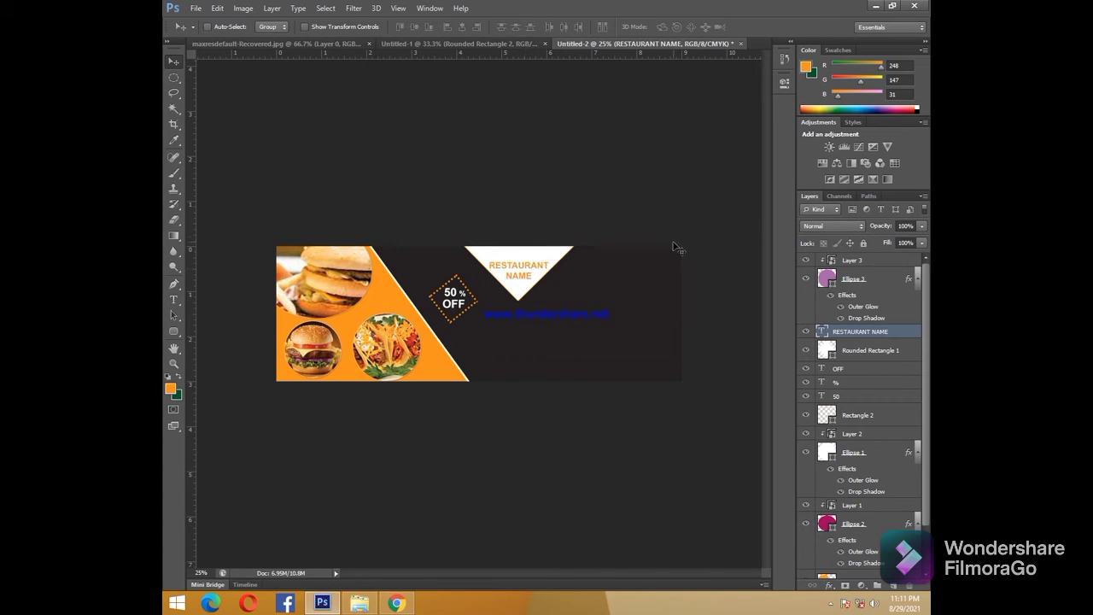
Step: Add the two-line text "FOOD RESTAURAN" on the dark area beside the white diamond and left-align it
click(175, 301)
click(569, 282)
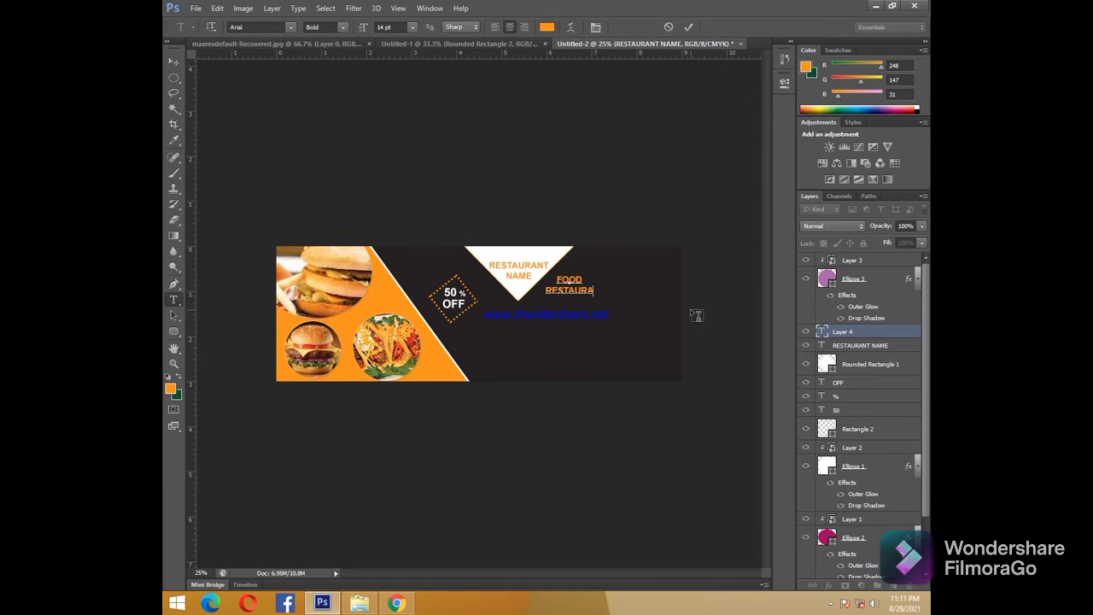
click(173, 62)
click(174, 300)
click(557, 278)
key(ctrl+a)
click(495, 28)
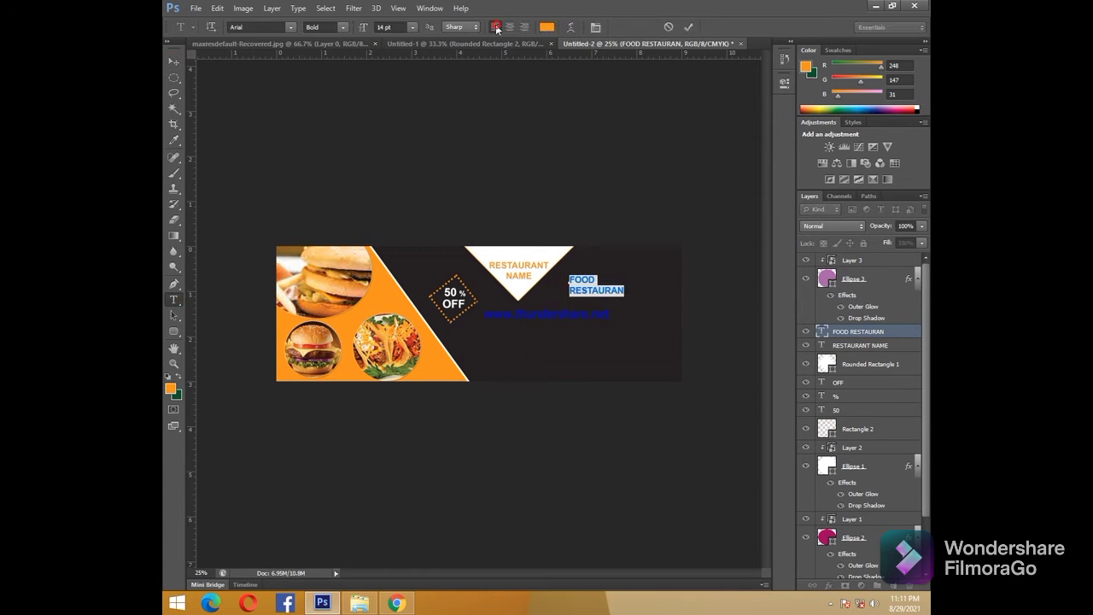
Step: Colour the word "FOOD" white and set the two-line "FOOD RESTAURAN" text to 18 pt
click(589, 276)
click(547, 28)
drag(567, 280, 644, 293)
click(327, 213)
click(632, 211)
click(173, 61)
click(174, 300)
click(415, 27)
click(401, 144)
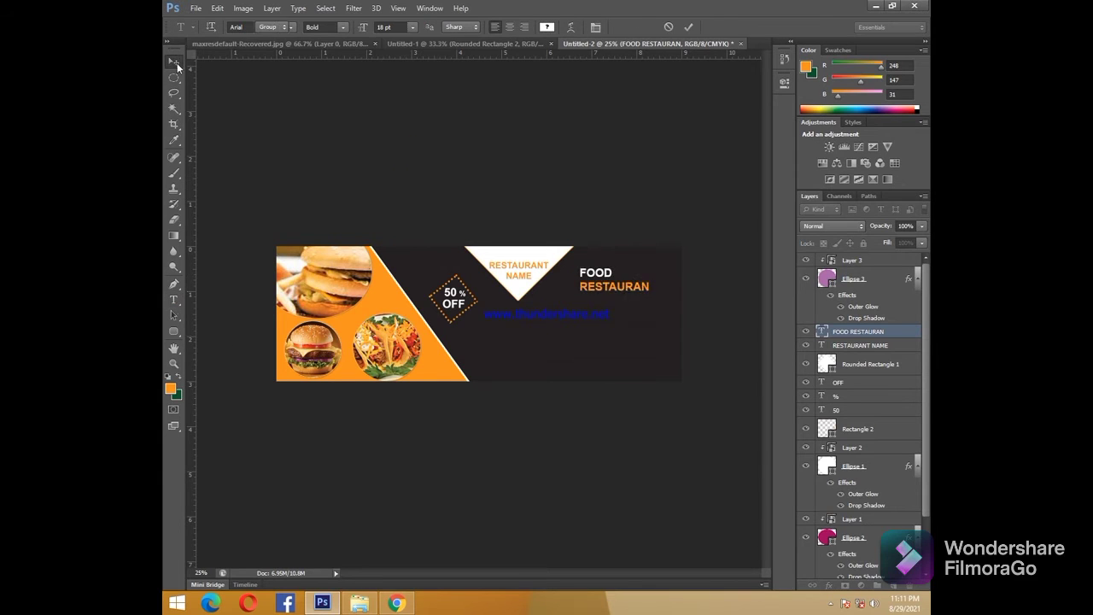
Step: Add a 10 pt paragraph text box below "RESTAURAN" reading "Your name or ap ni mari ka text likh dyna ma to ap ko smjhany k lue sir text use kr rha ho ok"
click(175, 62)
key(ctrl+plus)
key(t)
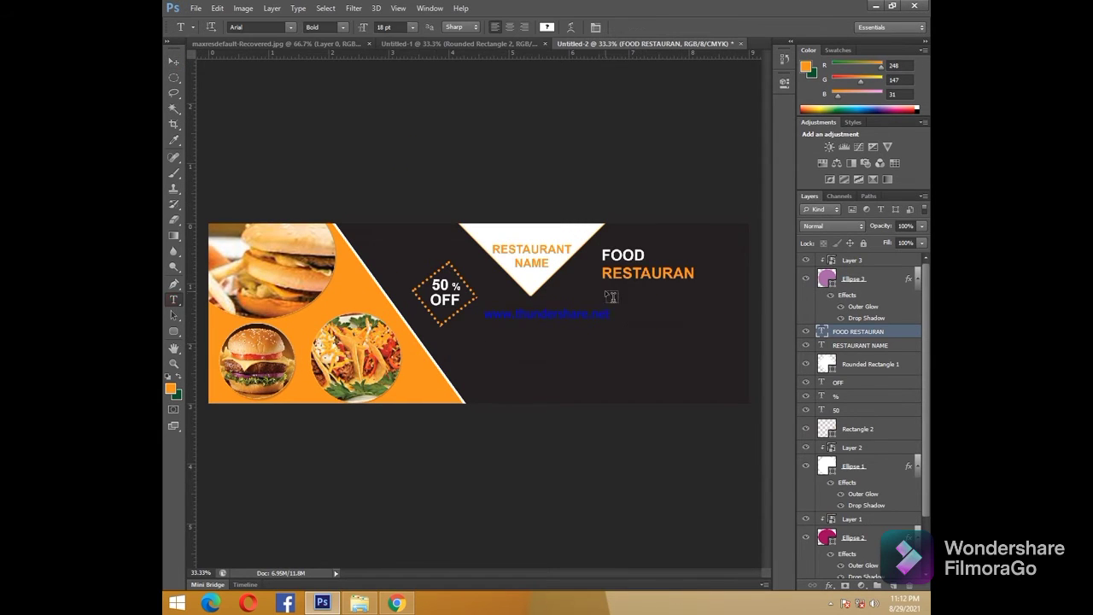
drag(602, 288, 728, 340)
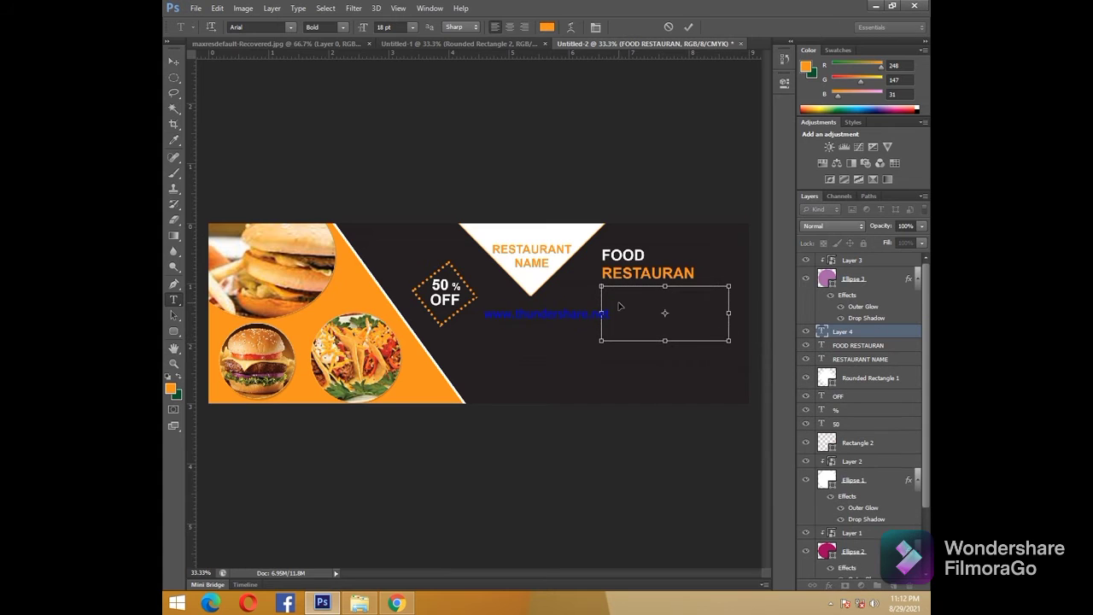
right_click(618, 301)
click(612, 297)
click(396, 603)
key(ctrl+a)
click(398, 26)
click(384, 100)
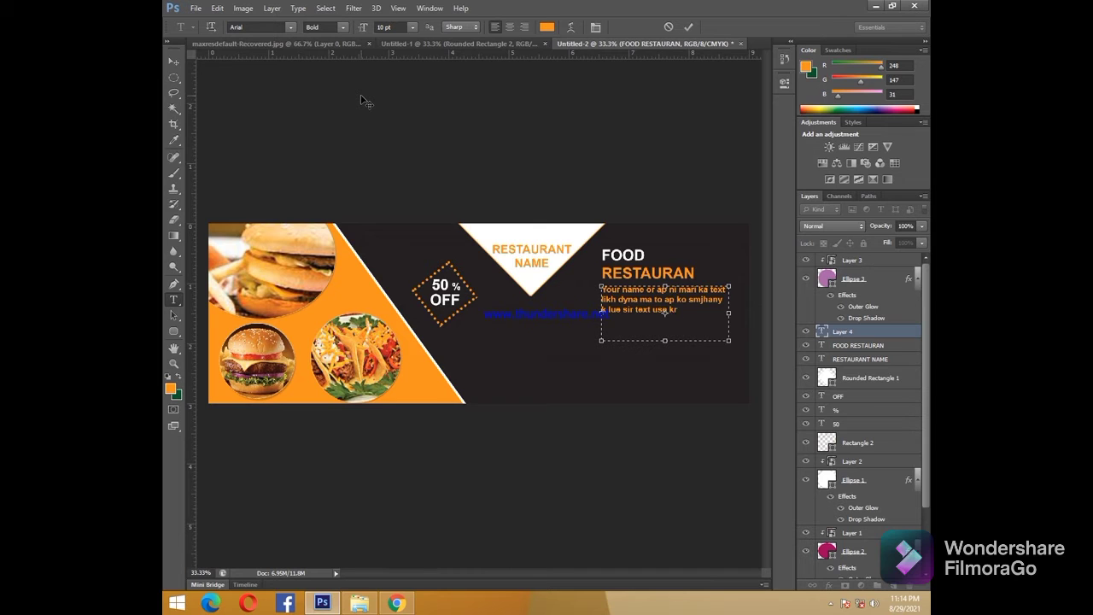
text(k)
click(174, 62)
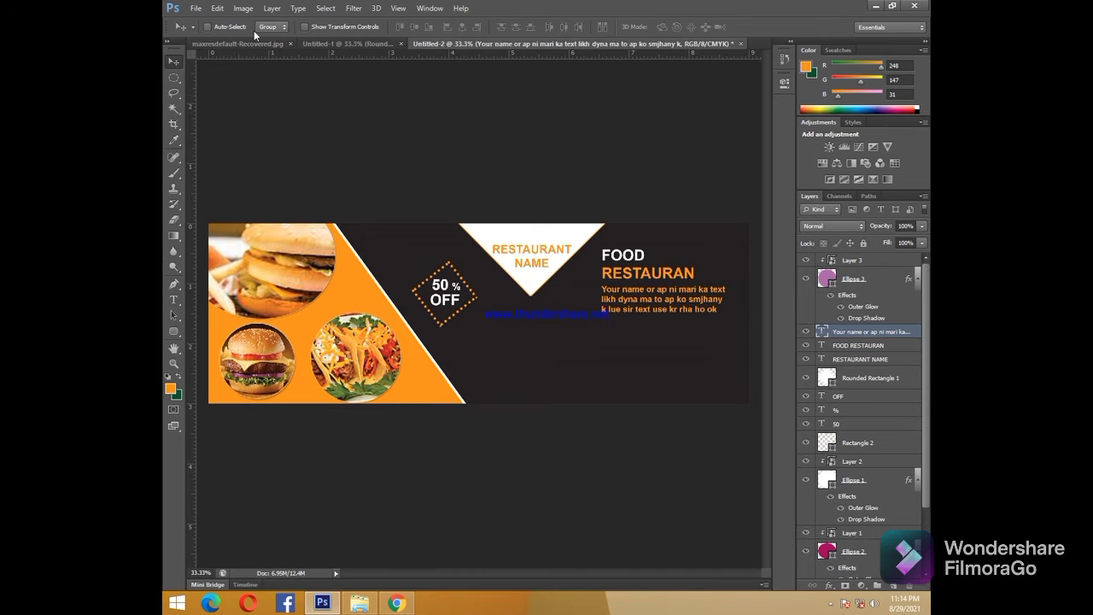
Step: Colour the whole paragraph below "FOOD RESTAURAN" white
click(256, 43)
click(595, 46)
click(174, 300)
click(609, 290)
key(ctrl+a)
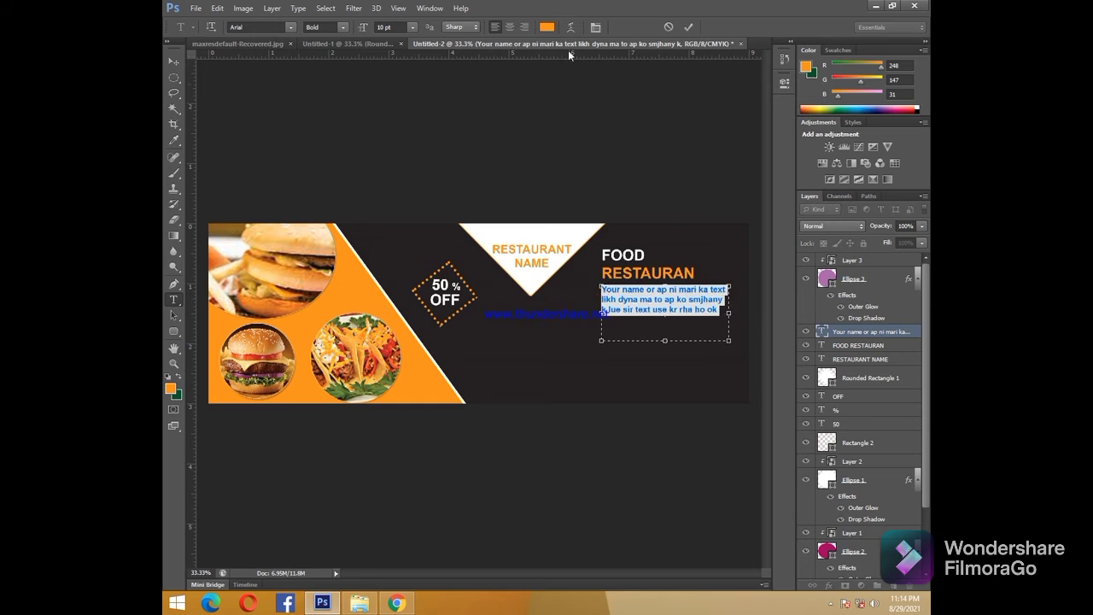
click(547, 27)
click(332, 230)
click(642, 224)
click(173, 62)
Step: Draw a rectangle about 285 by 69 px below the paragraph and fill it with the banner's orange
click(235, 43)
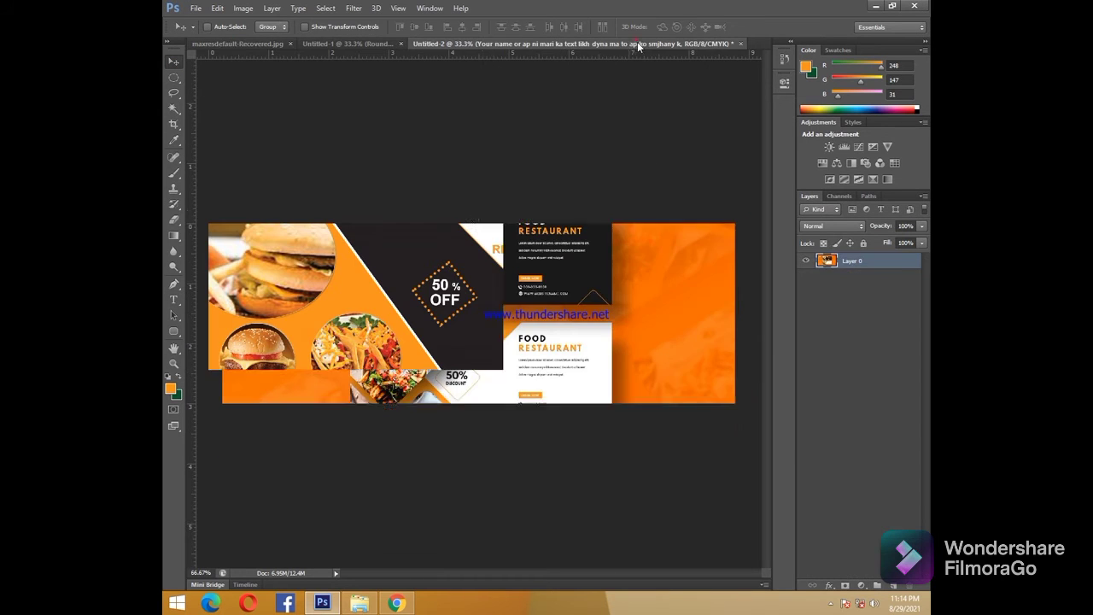
click(598, 43)
click(174, 331)
click(229, 329)
drag(601, 326, 657, 338)
click(384, 27)
click(272, 28)
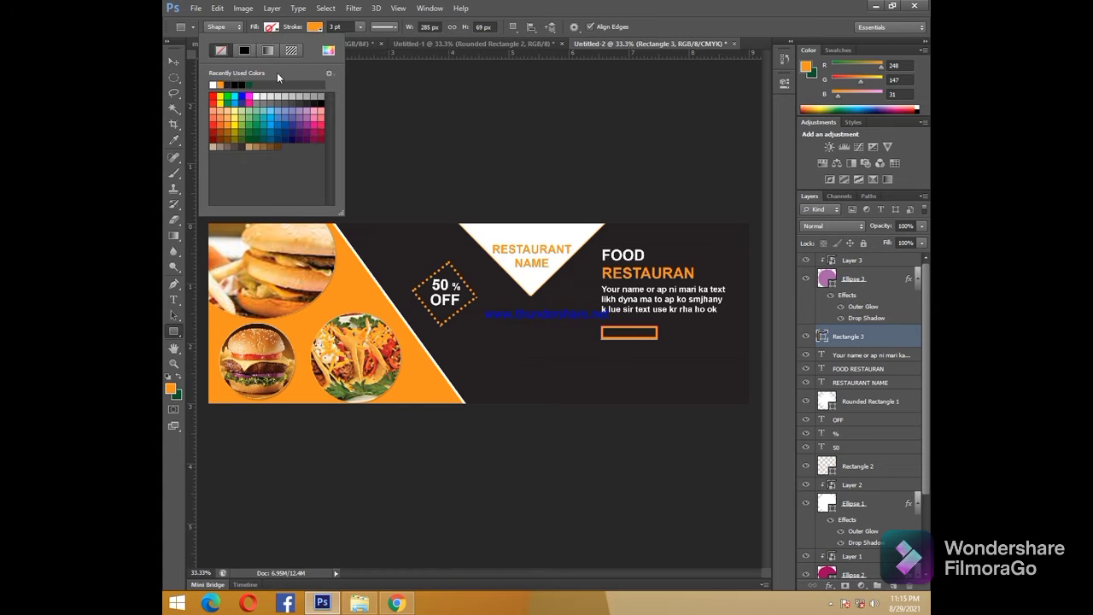
click(215, 82)
Step: Add the white text "CONTACT" and move it onto the orange rectangle
click(173, 62)
scroll(636, 341, up, 1)
click(174, 302)
click(533, 366)
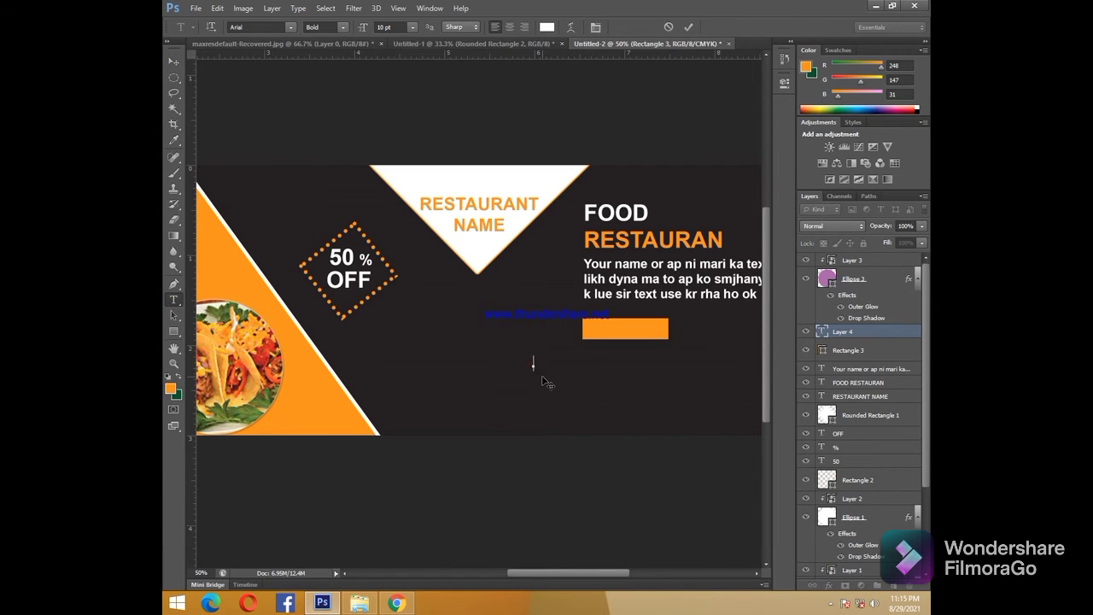
click(174, 61)
drag(548, 366, 610, 333)
key(ctrl+minus)
Step: Copy the green phone icon from the Untitled-1 document into the banner and scale it down below the CONTACT button, towards the diamond
click(438, 44)
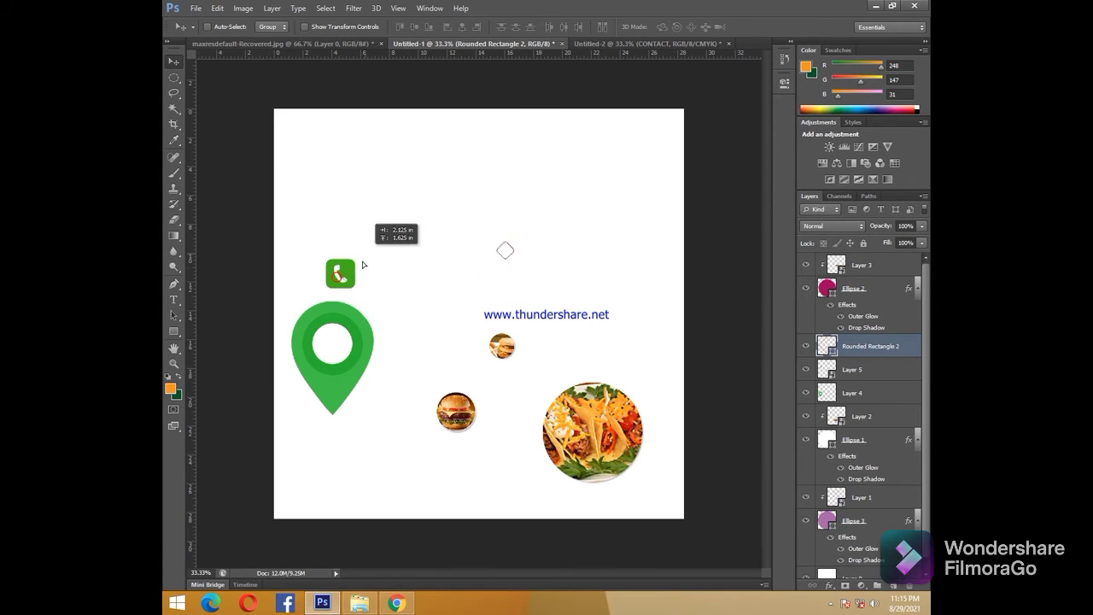
drag(340, 273, 589, 352)
key(ctrl+t)
click(830, 602)
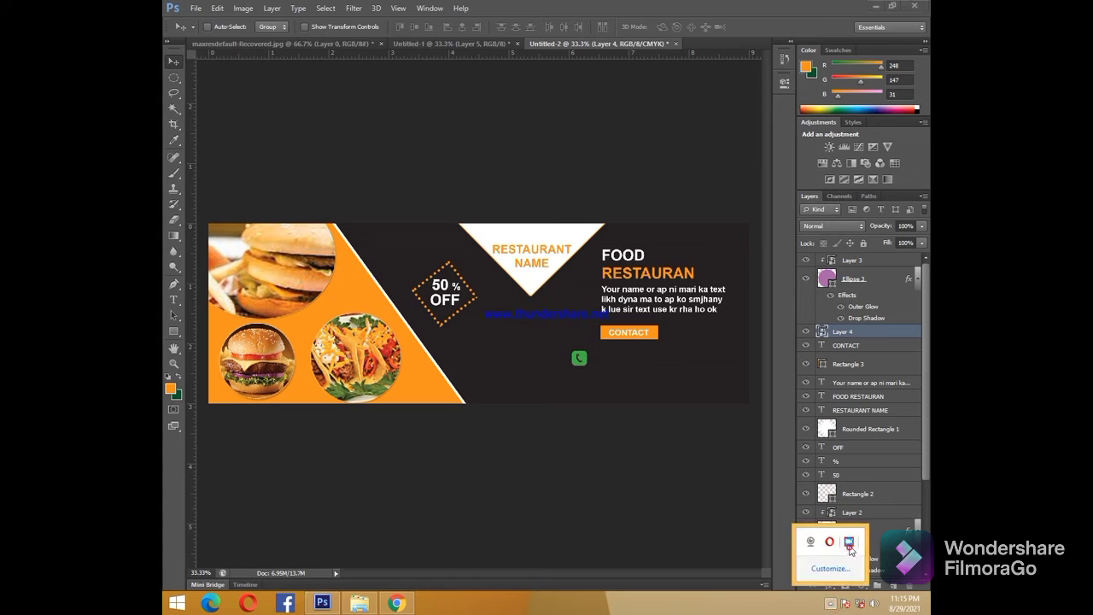
click(850, 546)
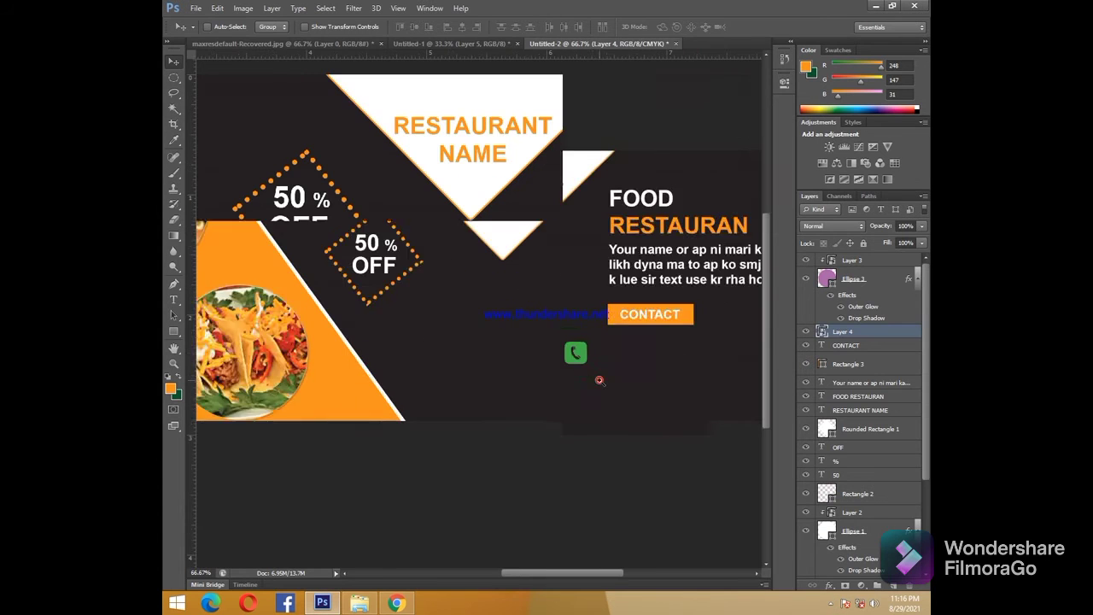
key(ctrl+t)
drag(583, 329, 580, 332)
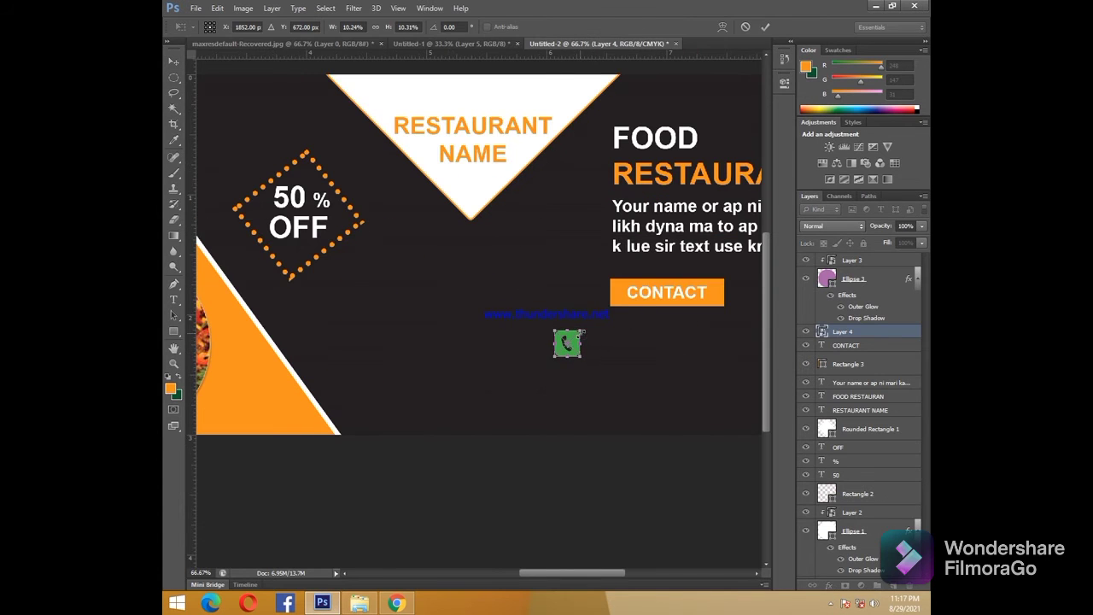
key(Return)
Step: Copy the green location pin from Untitled-1 into the banner and scale it down to sit directly under the phone icon
click(448, 43)
drag(346, 323, 346, 293)
click(841, 394)
drag(344, 373, 627, 43)
drag(628, 44, 607, 383)
key(ctrl+t)
drag(630, 258, 577, 373)
key(Return)
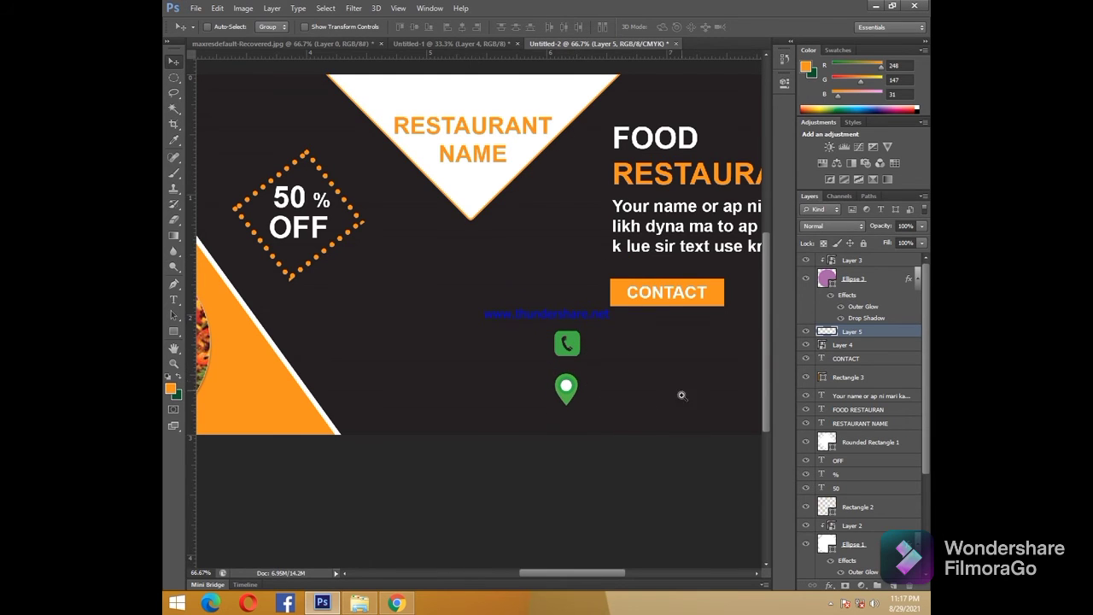
Step: Select a rectangular area around the handset inside the green phone icon
ctrl+click(603, 339)
ctrl+click(603, 339)
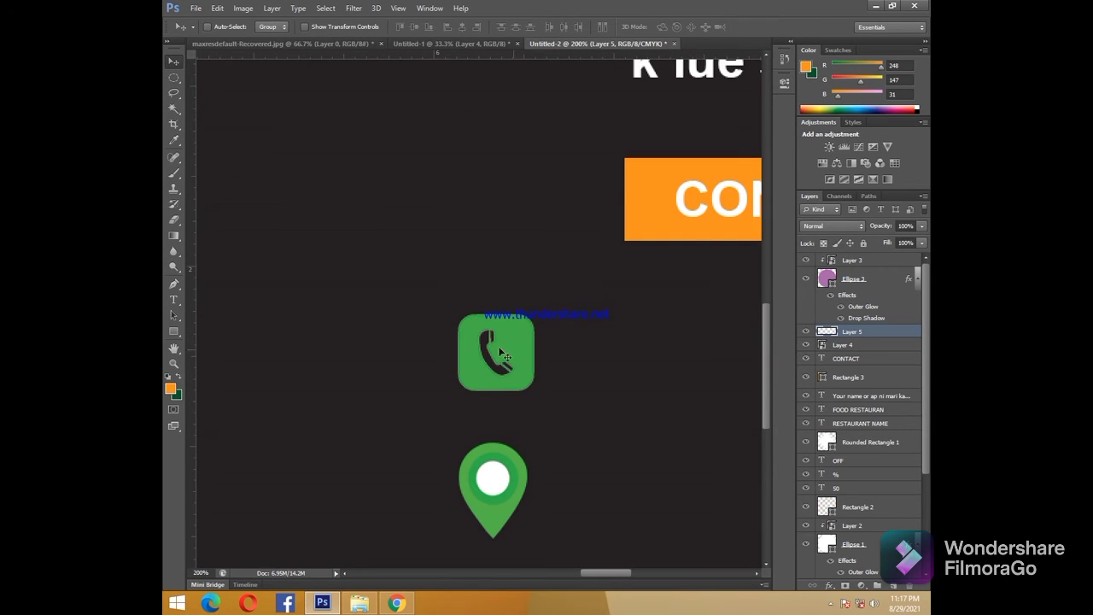
right_click(174, 77)
click(223, 79)
drag(475, 323, 519, 385)
click(877, 586)
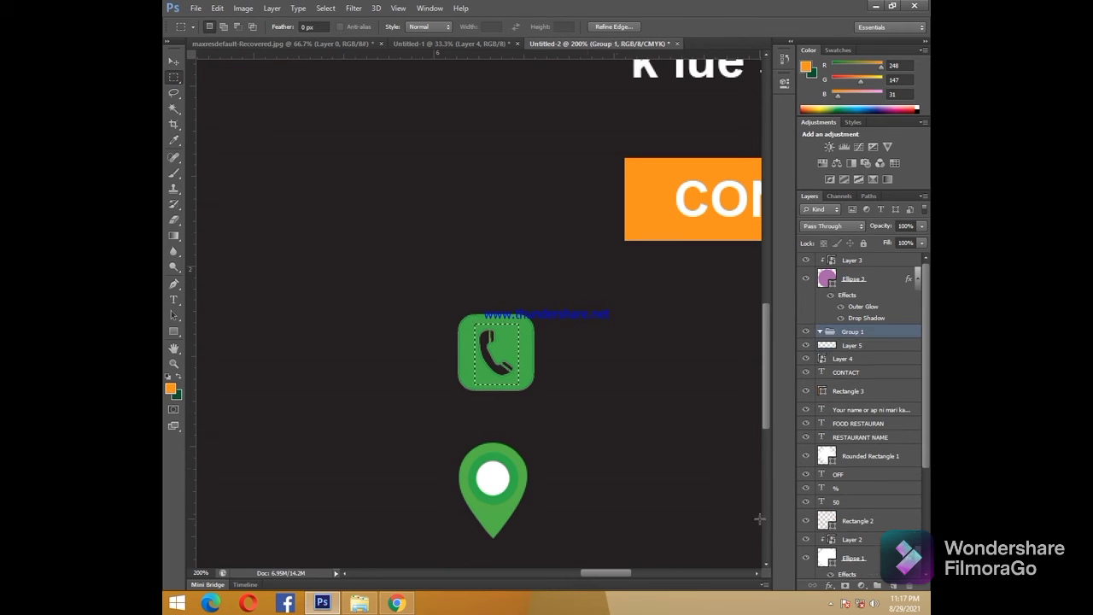
key(ctrl+z)
Step: Fill the selected handset area with white on a new layer and place that layer behind the phone icon
click(894, 585)
click(176, 395)
click(331, 228)
click(589, 224)
key(ctrl+BackSpace)
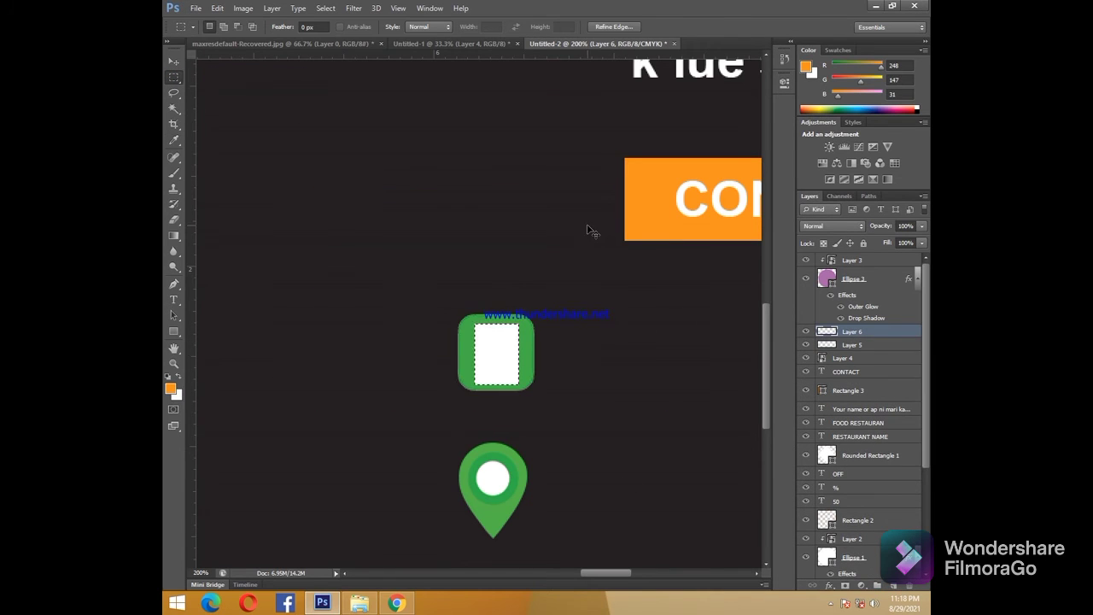
key(ctrl+bracketleft)
key(ctrl+bracketleft)
alt+click(530, 358)
alt+click(530, 358)
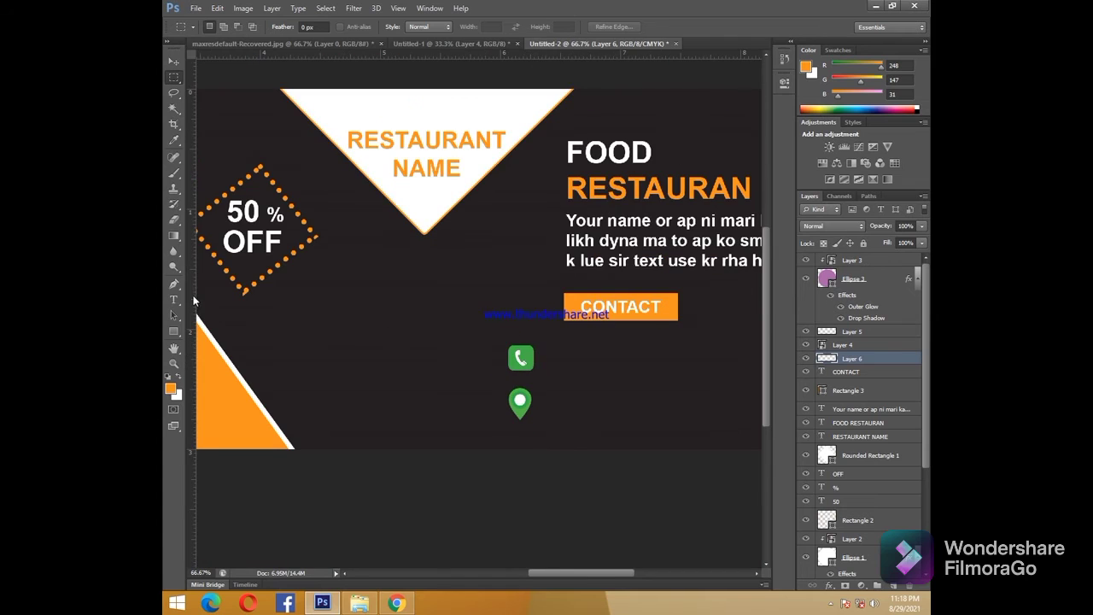
Step: Place a vertical guide at the edge of the "FOOD" text and add the phone number beside the phone icon, vertically centred with it
drag(193, 298, 566, 361)
key(t)
click(572, 352)
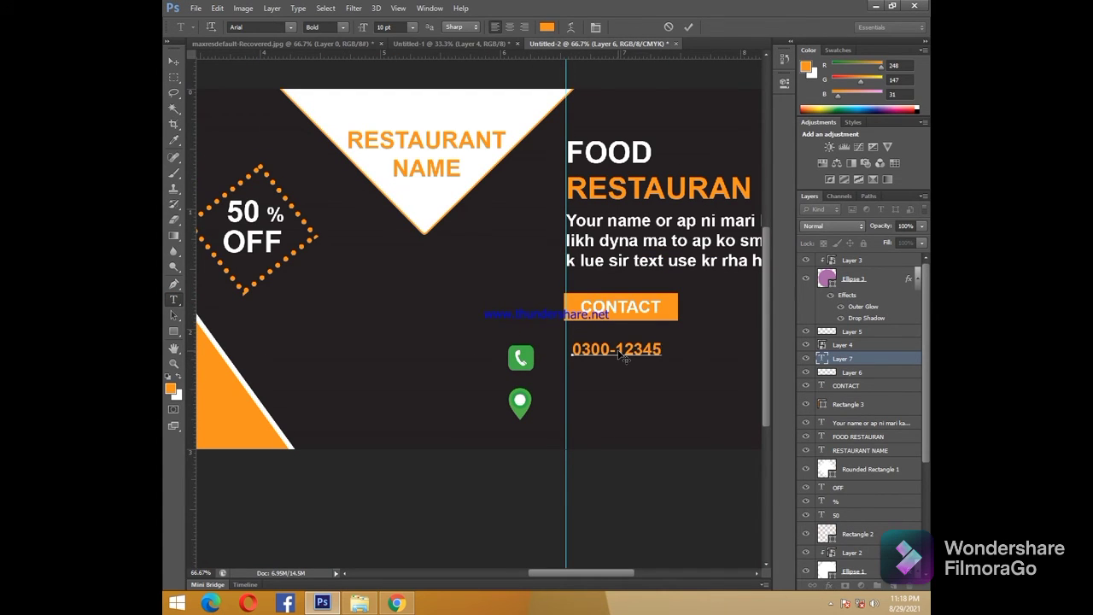
click(173, 61)
ctrl+click(844, 344)
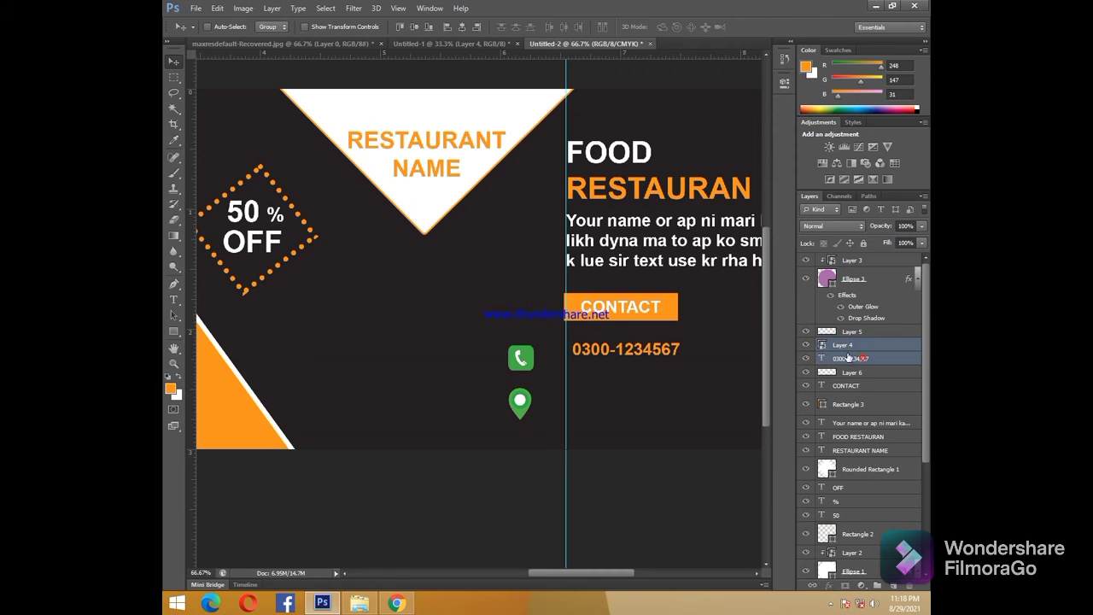
click(415, 27)
click(854, 374)
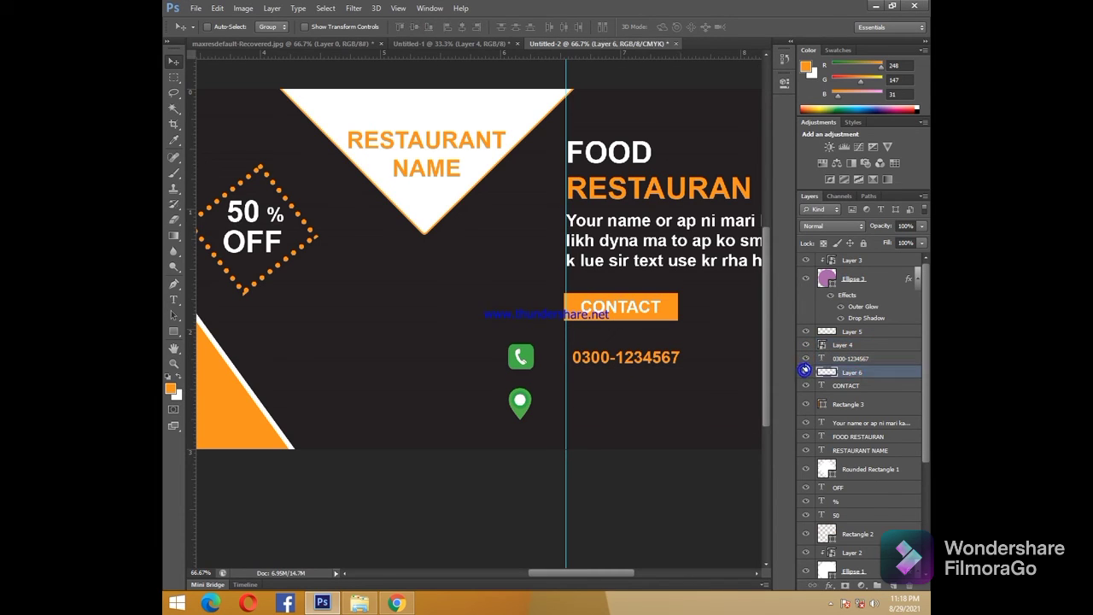
click(805, 372)
click(805, 372)
Step: Add the text "Your laction" beside the location pin and vertically centre it with the pin
click(848, 332)
click(173, 299)
click(572, 401)
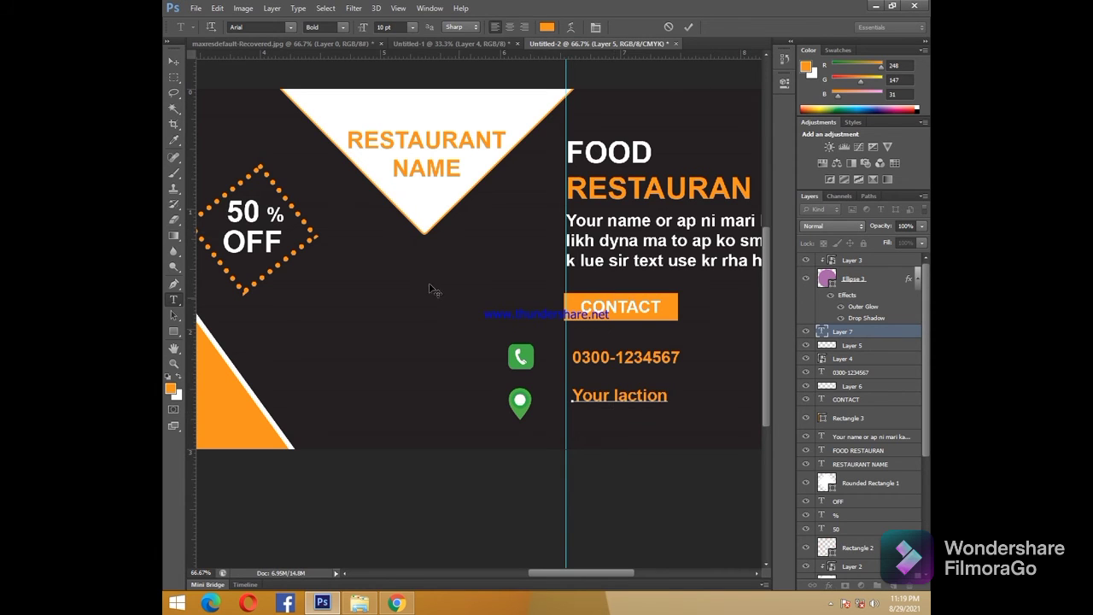
click(173, 62)
ctrl+click(852, 344)
click(414, 27)
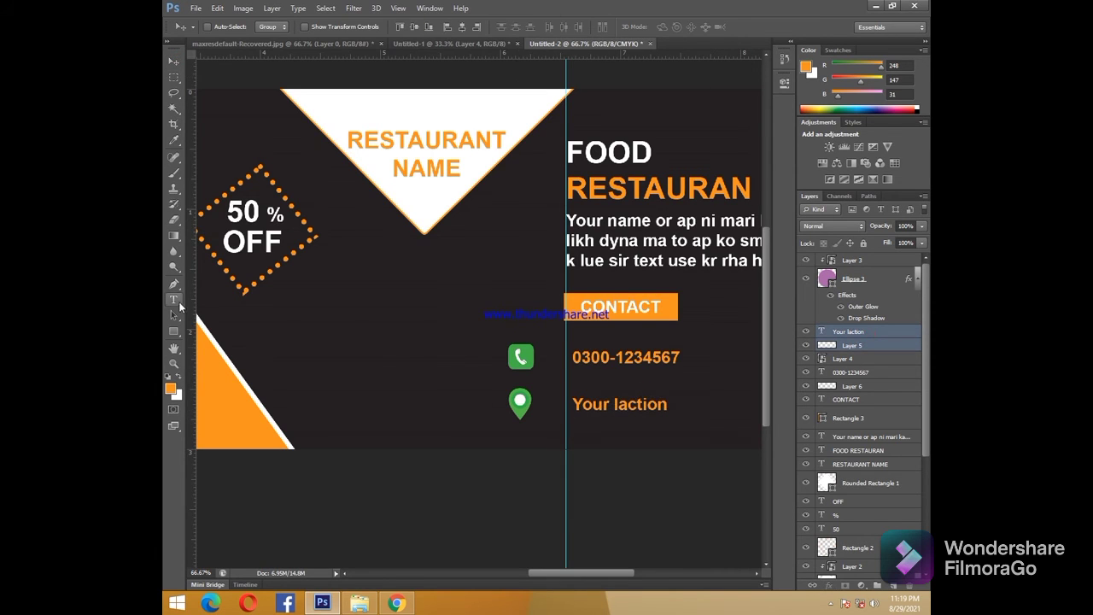
Step: Colour the phone number text white and set it to 9 pt
click(175, 301)
drag(573, 357, 682, 358)
click(547, 27)
click(331, 229)
click(615, 222)
click(412, 27)
click(416, 87)
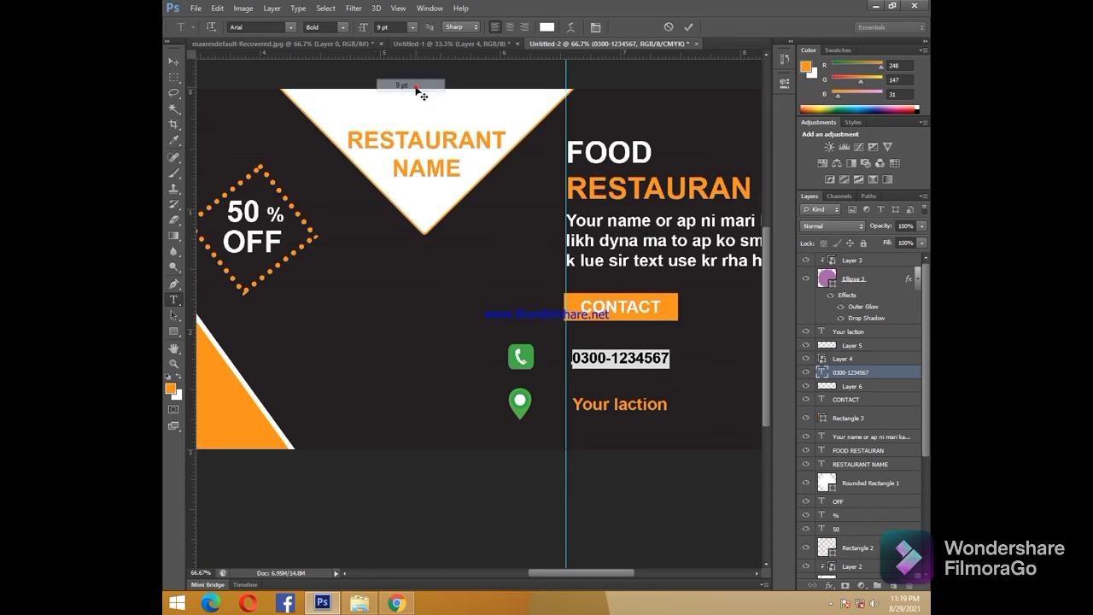
Step: Colour the "Your laction" text white and reduce it to the phone number's 9 pt size
drag(570, 405, 682, 403)
click(547, 27)
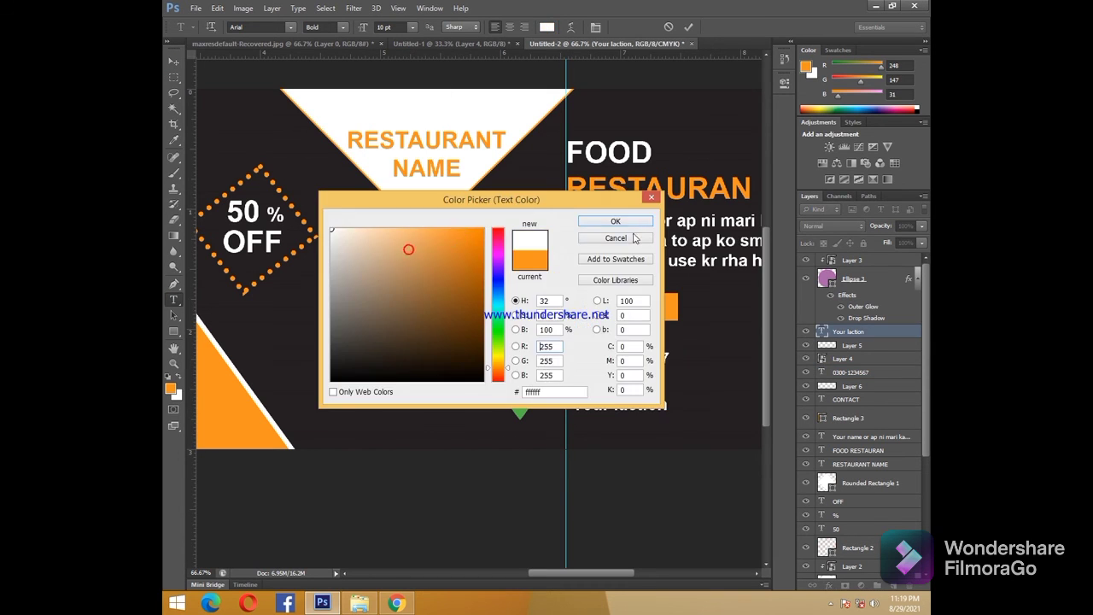
click(615, 221)
click(344, 28)
click(412, 27)
click(430, 87)
Step: Remove the vertical guide from the banner
click(175, 63)
key(ctrl+0)
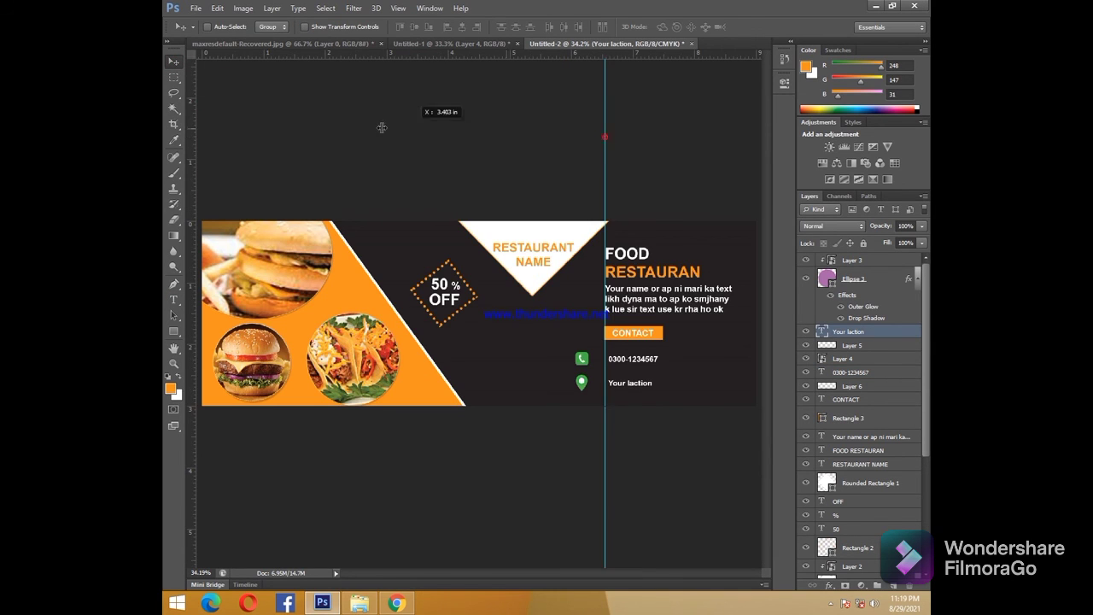
drag(381, 127, 216, 134)
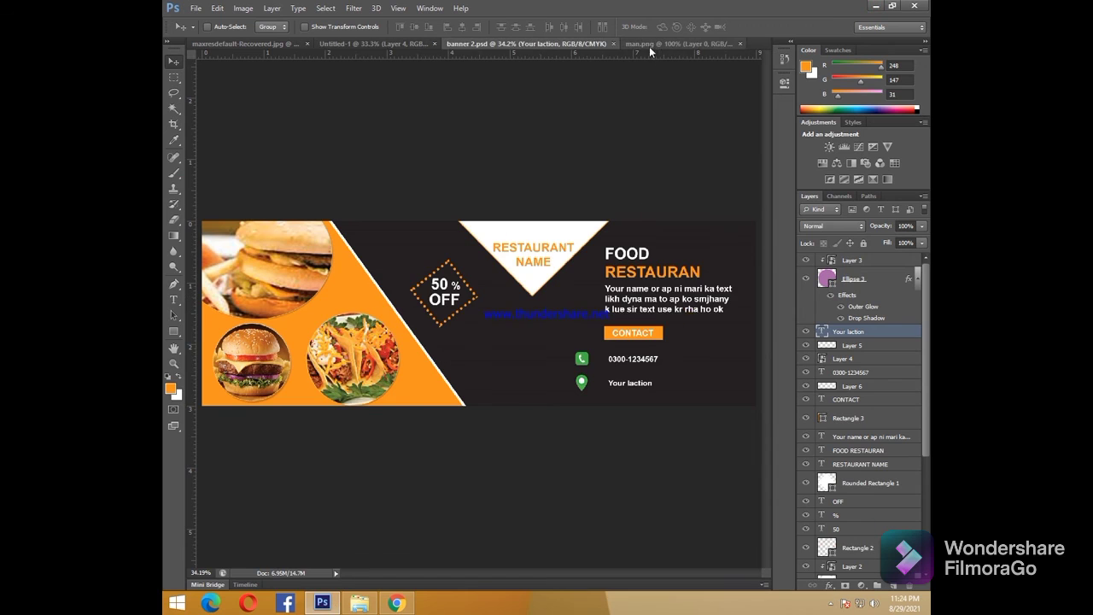
Step: Bring the standing man from man.png into the banner, scale him to fit, and position him directly below the white diamond's tip
click(649, 47)
drag(478, 316, 529, 334)
key(ctrl+t)
key(Return)
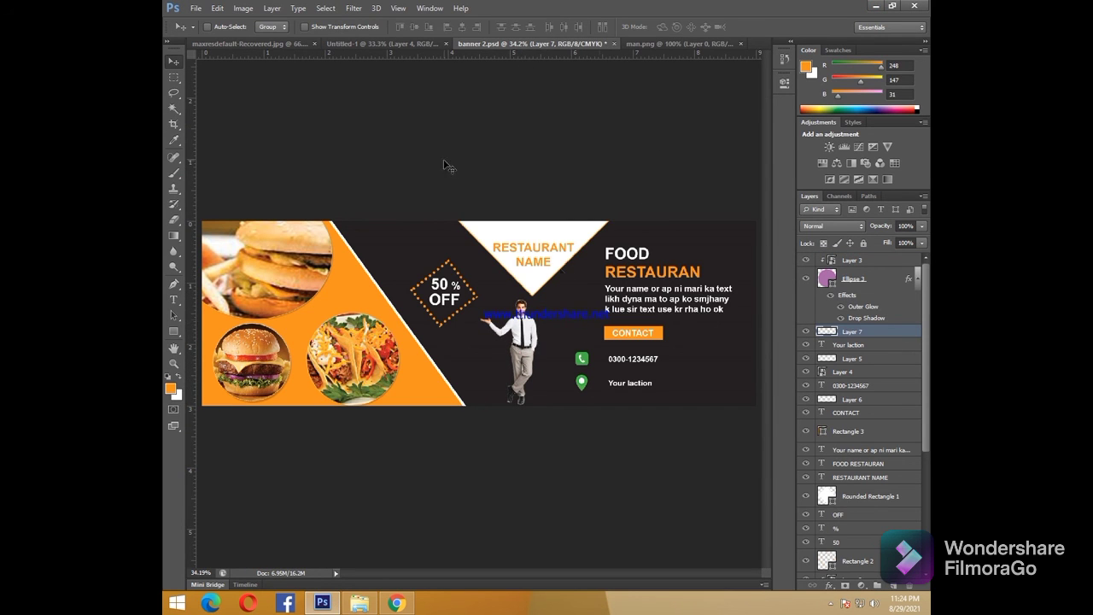
key(shift+Right)
key(shift+Right)
key(shift+Right)
key(shift+Right)
key(shift+Right)
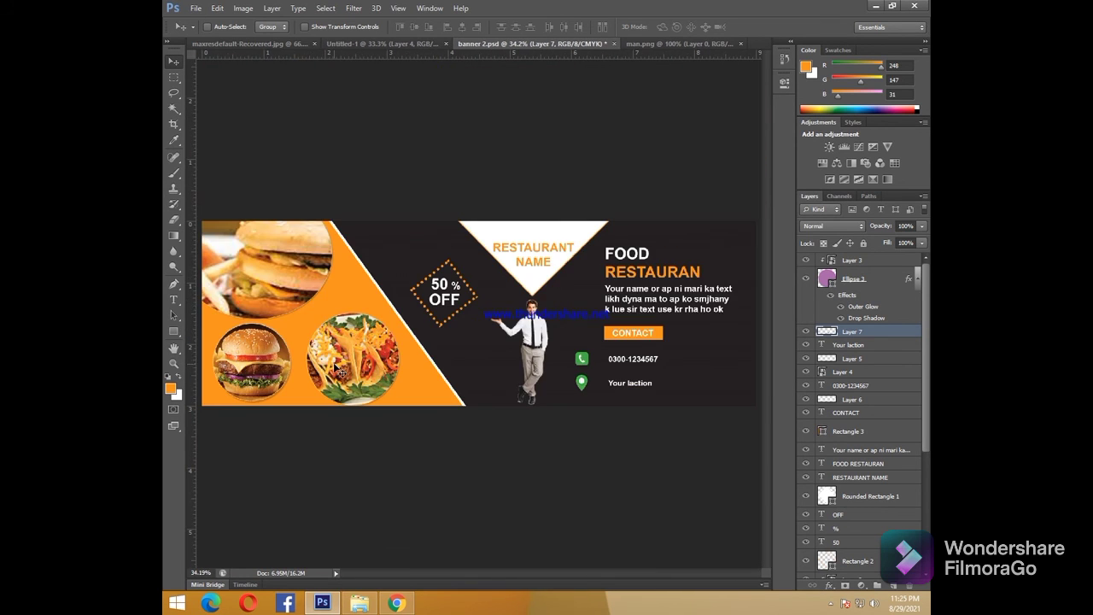
Step: Save the banner document and save a JPEG copy of it on the Desktop
click(196, 8)
click(219, 143)
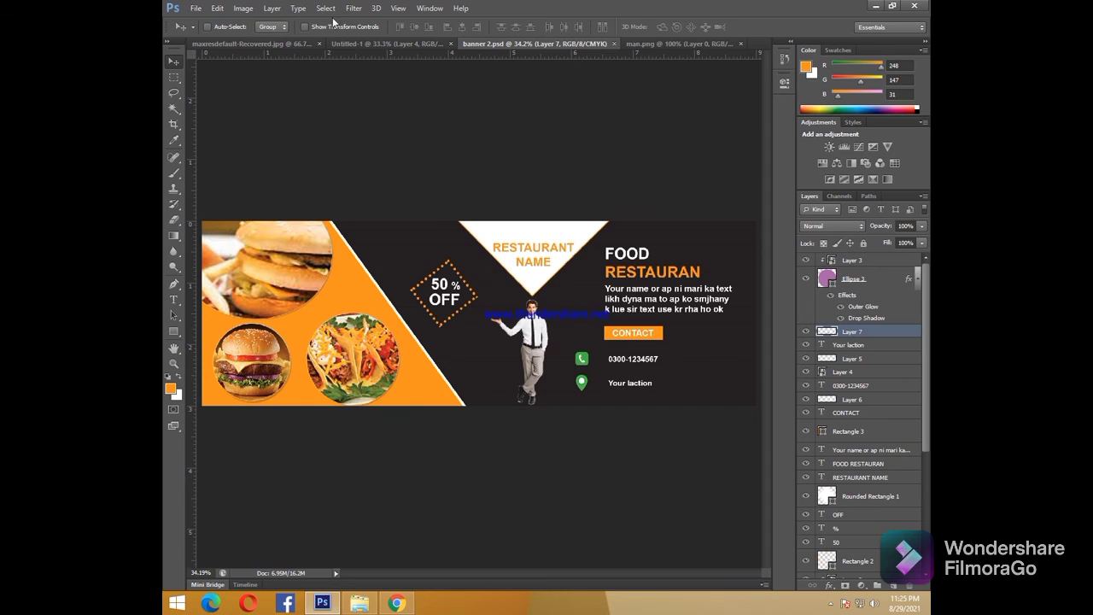
click(196, 8)
click(244, 151)
click(620, 337)
click(578, 417)
click(541, 322)
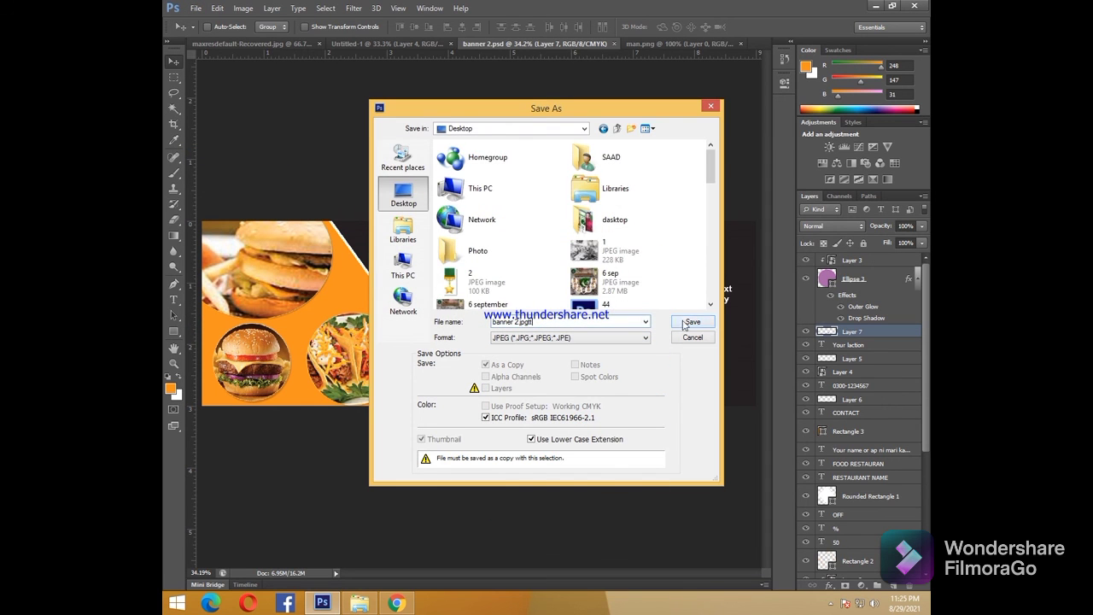
click(685, 322)
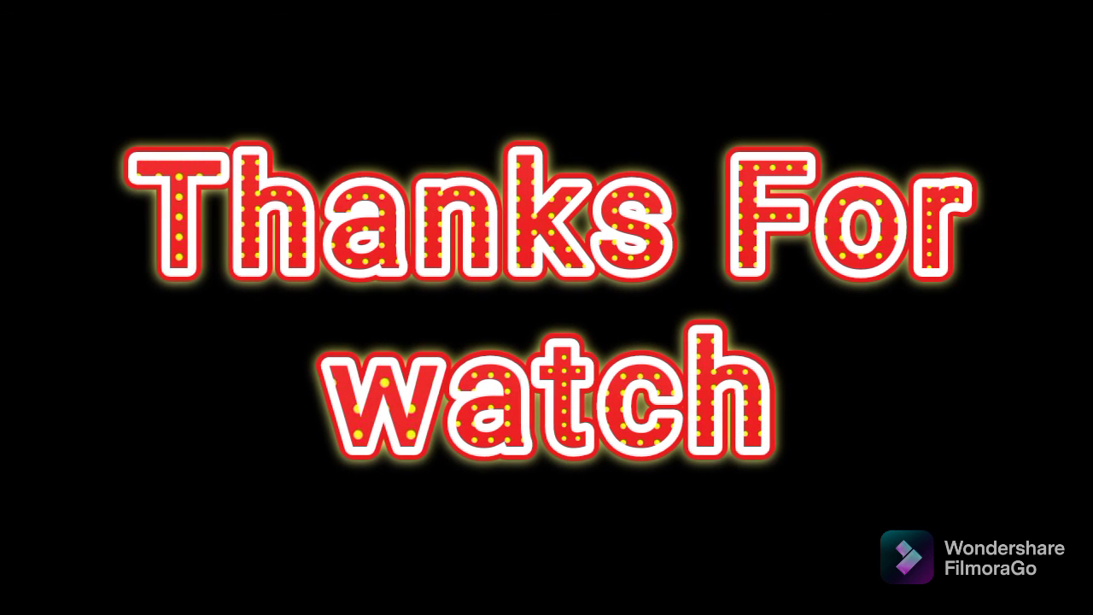